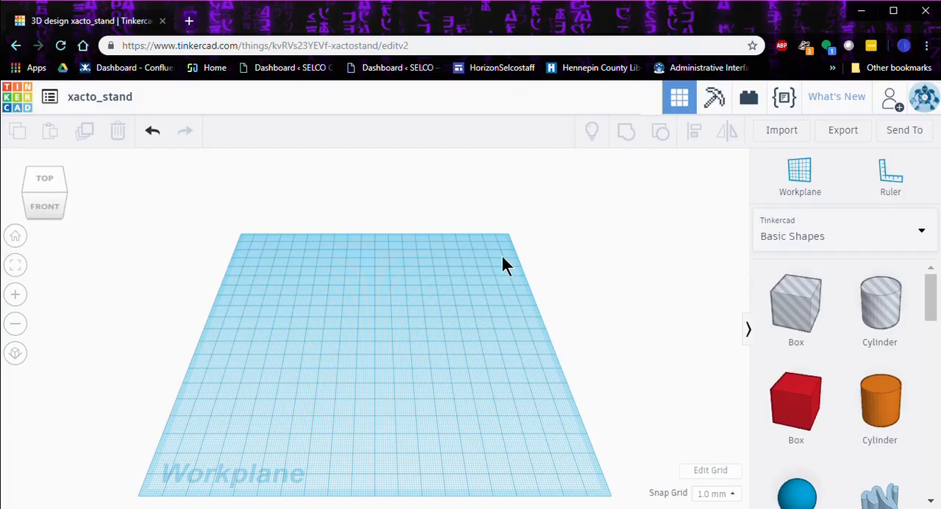
# Step: Import the xacto_cap__1_.stl model at a scale of 100 and colour it yellow
pyautogui.click(788, 131)
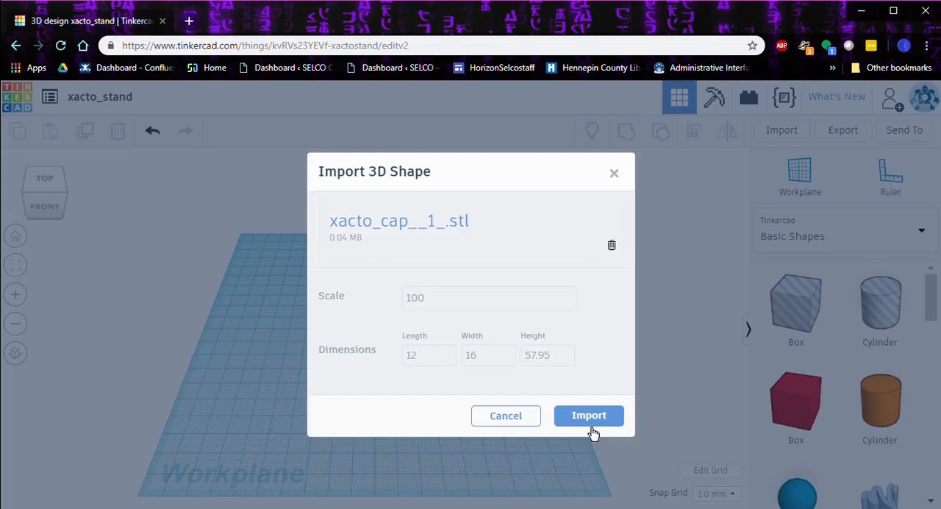
pyautogui.click(588, 416)
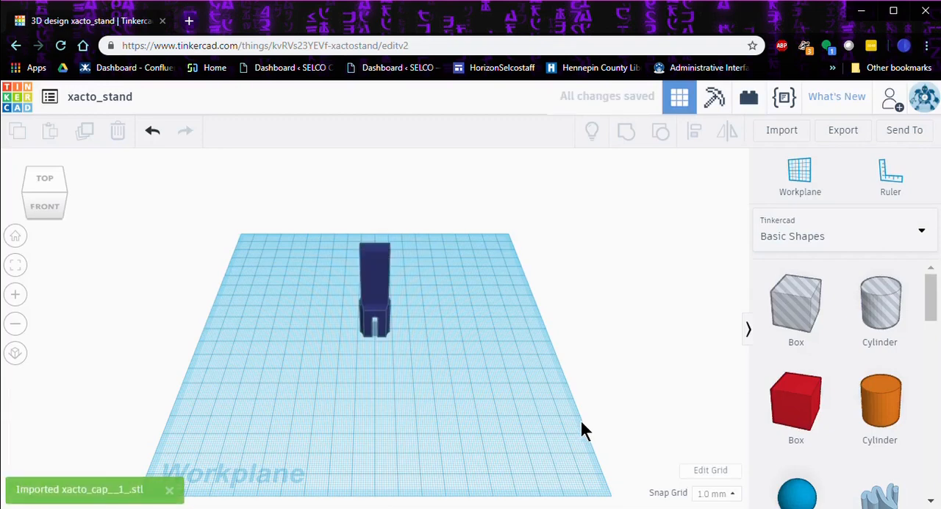
pyautogui.moveTo(407, 405); pyautogui.dragTo(403, 307, button='right')
pyautogui.click(373, 279)
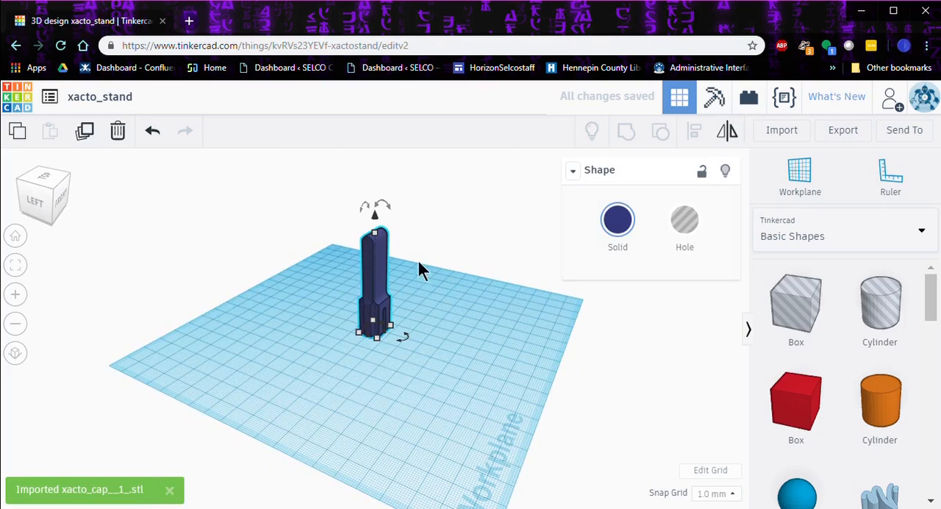
pyautogui.click(614, 228)
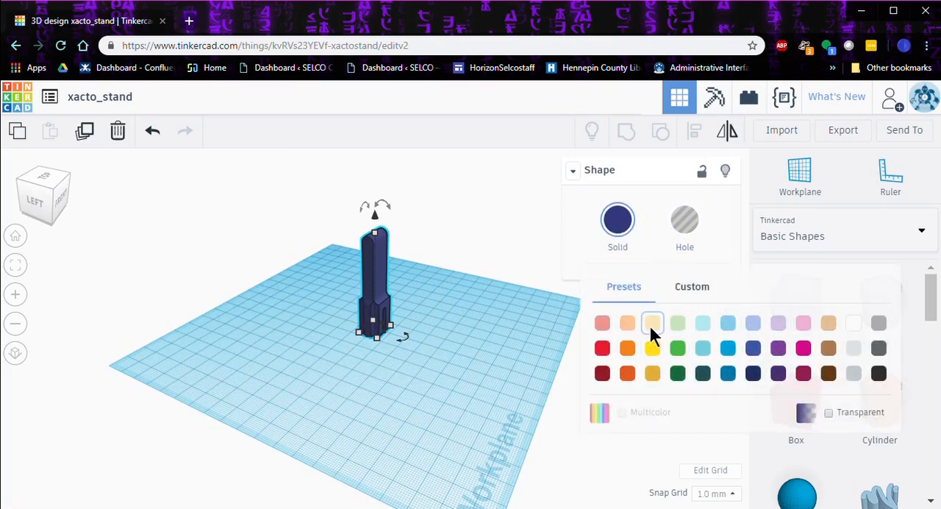
pyautogui.click(650, 349)
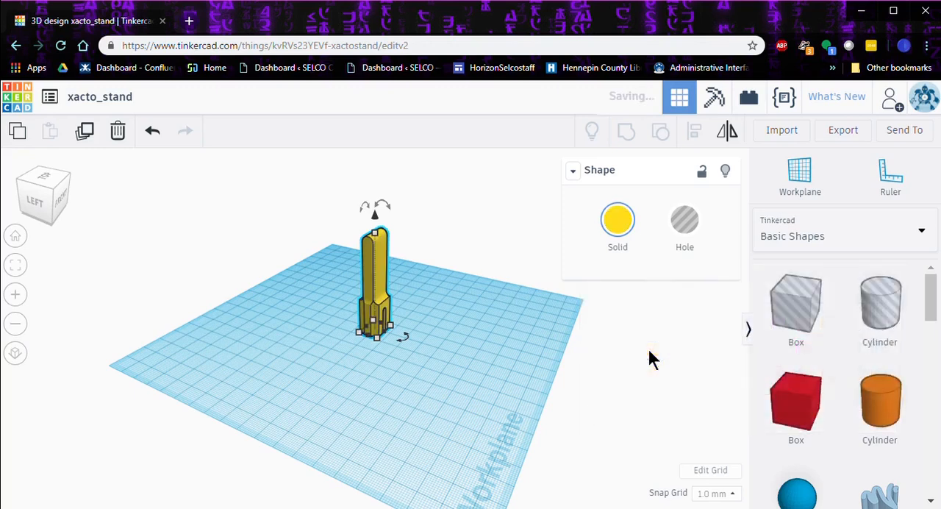
pyautogui.click(485, 353)
# Step: Rotate the yellow cap upside down so its slotted end points upward
pyautogui.moveTo(485, 353); pyautogui.dragTo(323, 361, button='right')
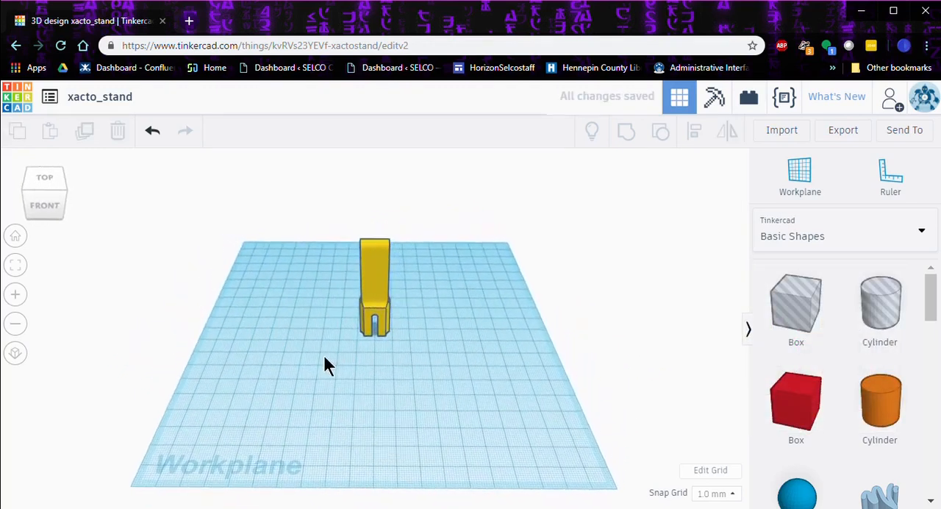
pyautogui.click(376, 253)
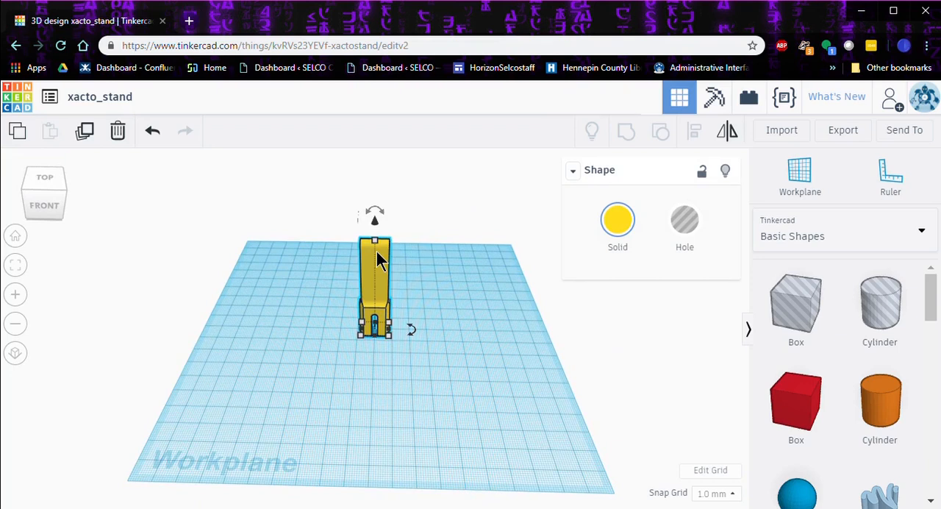
pyautogui.moveTo(373, 218)
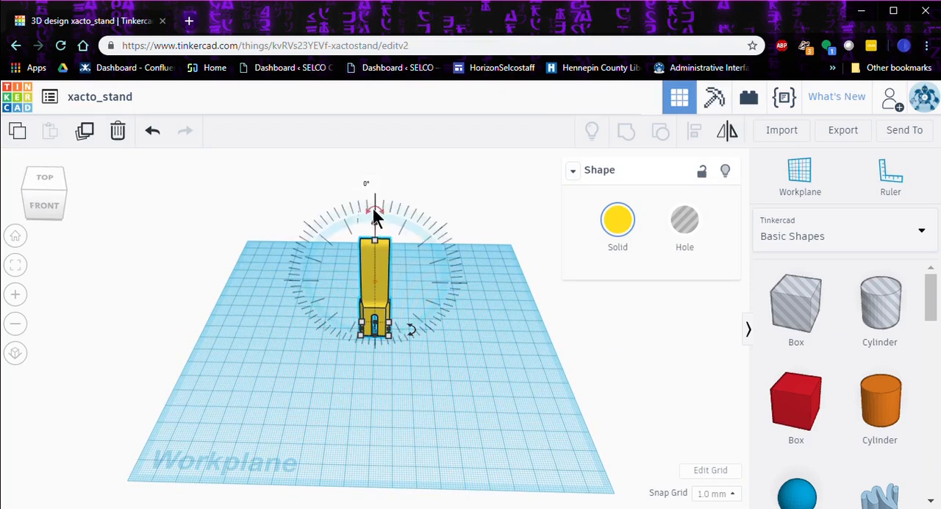
pyautogui.moveTo(373, 210); pyautogui.dragTo(377, 321)
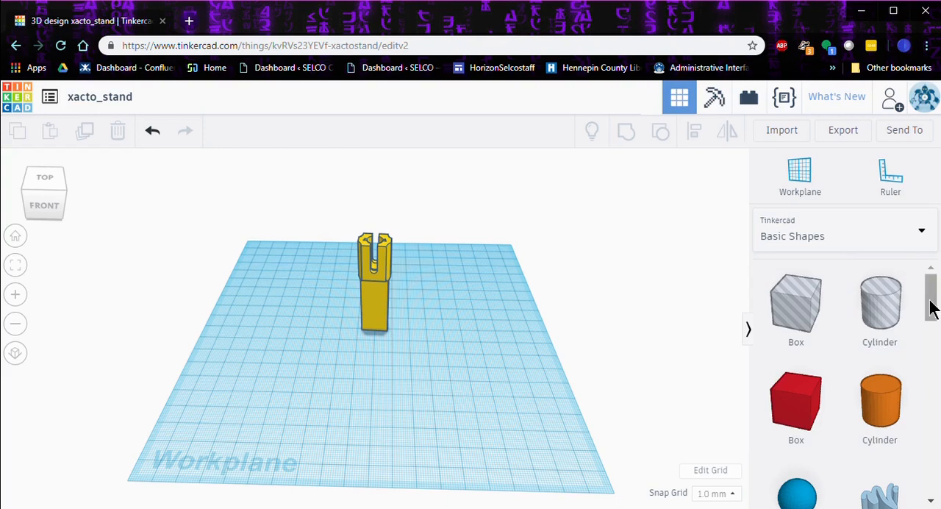
# Step: Add a Parabolic Cone from the Favorites shapes to the workplane beside the cap
pyautogui.moveTo(930, 305); pyautogui.dragTo(923, 485)
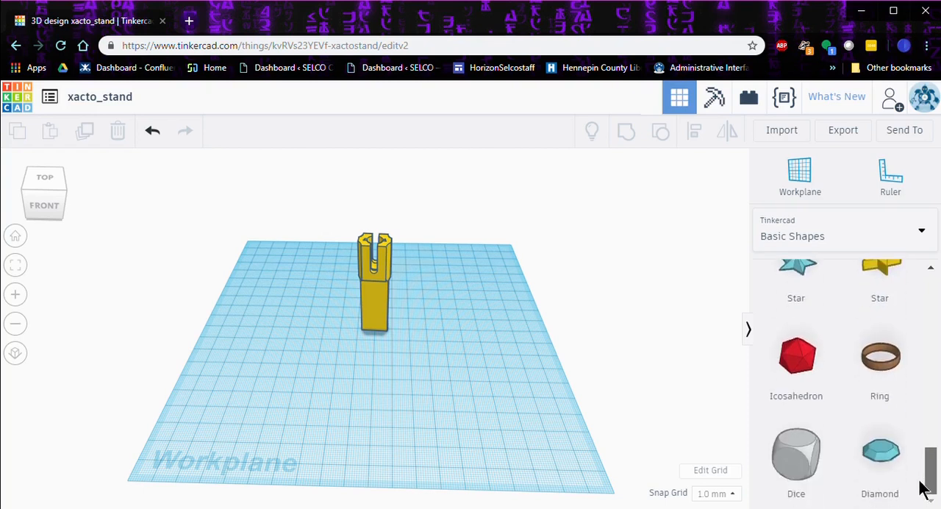
pyautogui.click(922, 241)
pyautogui.scroll(-2, 880, 342)
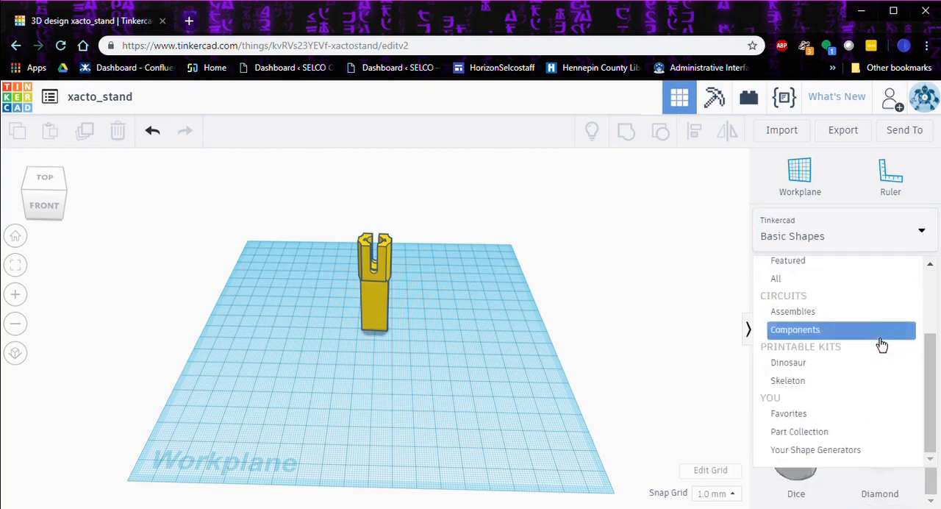
pyautogui.click(792, 415)
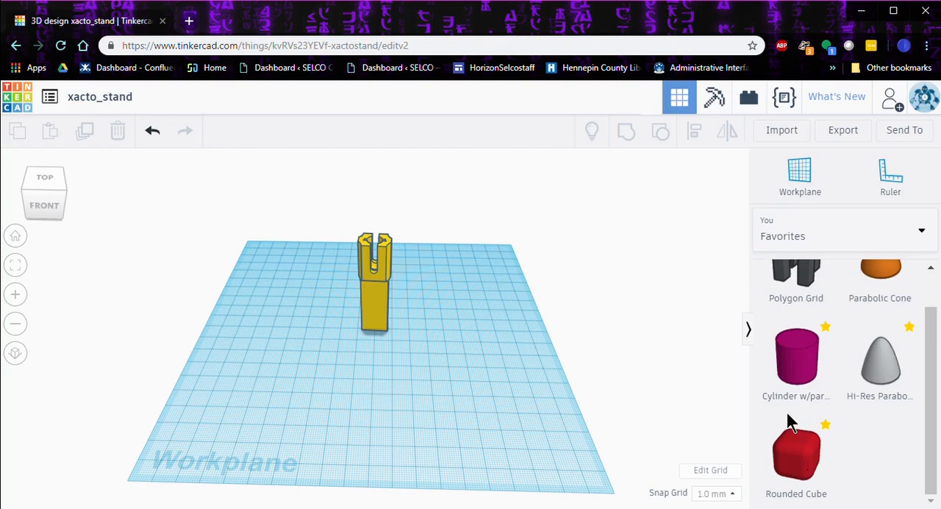
pyautogui.moveTo(871, 283); pyautogui.dragTo(441, 334)
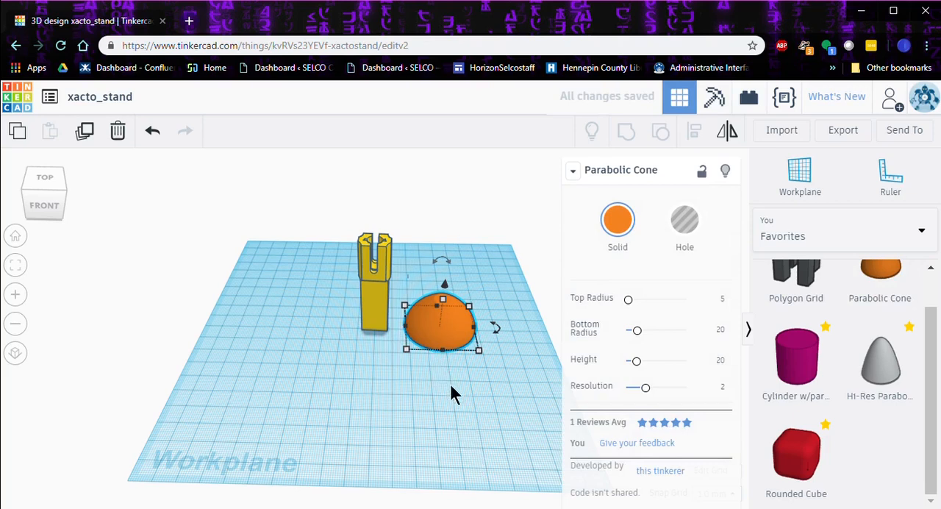
# Step: Set the parabolic cone's top radius to 9, bottom radius to 25 and height to 30
pyautogui.moveTo(456, 385); pyautogui.dragTo(575, 372, button='right')
pyautogui.click(374, 318)
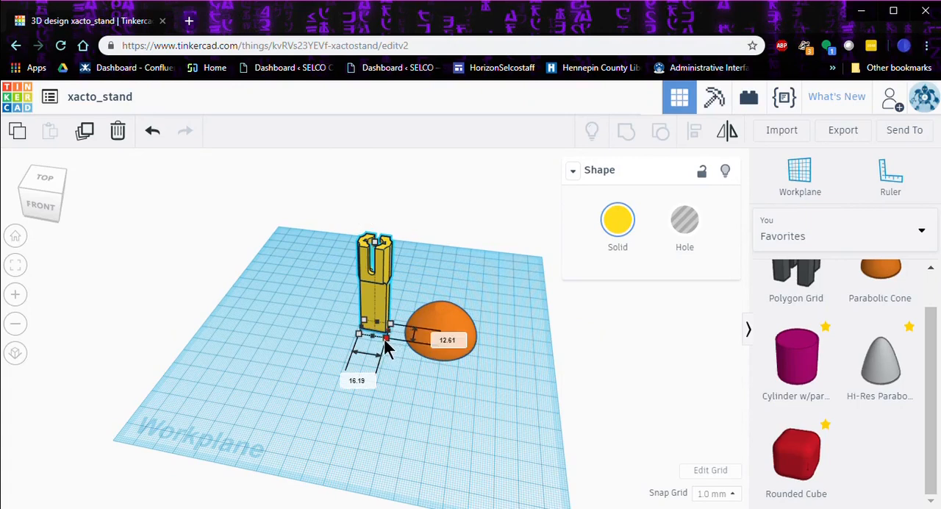
pyautogui.click(423, 382)
pyautogui.click(463, 343)
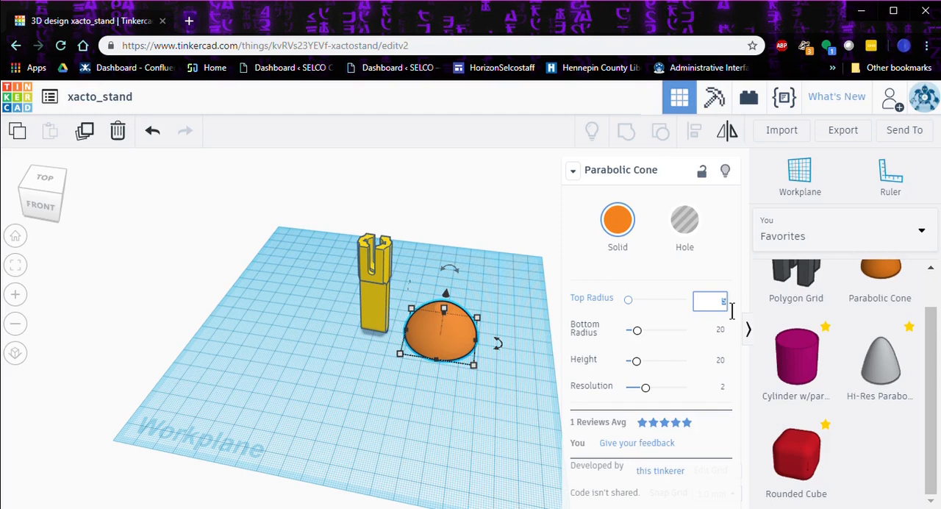
pyautogui.click(718, 335)
pyautogui.click(723, 301)
pyautogui.write('9')
pyautogui.press('Return')
pyautogui.click(720, 335)
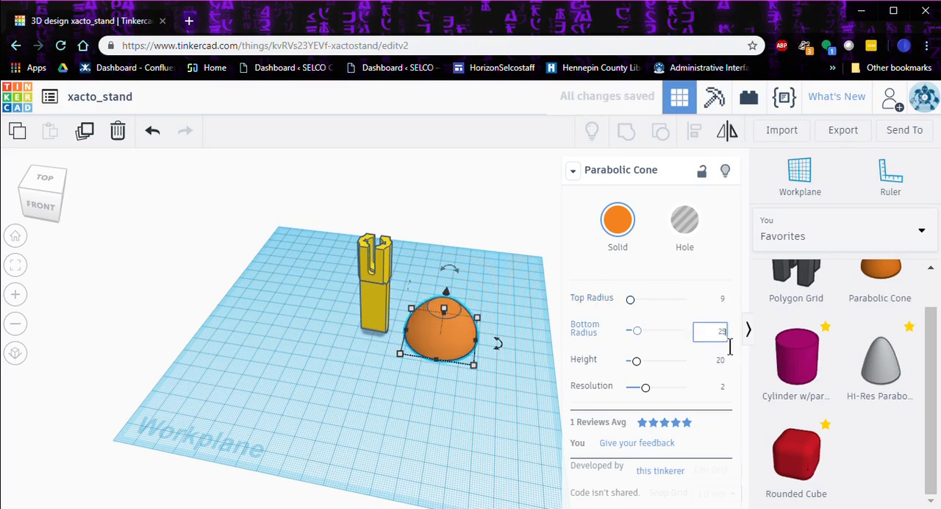
pyautogui.write('25')
pyautogui.press('Return')
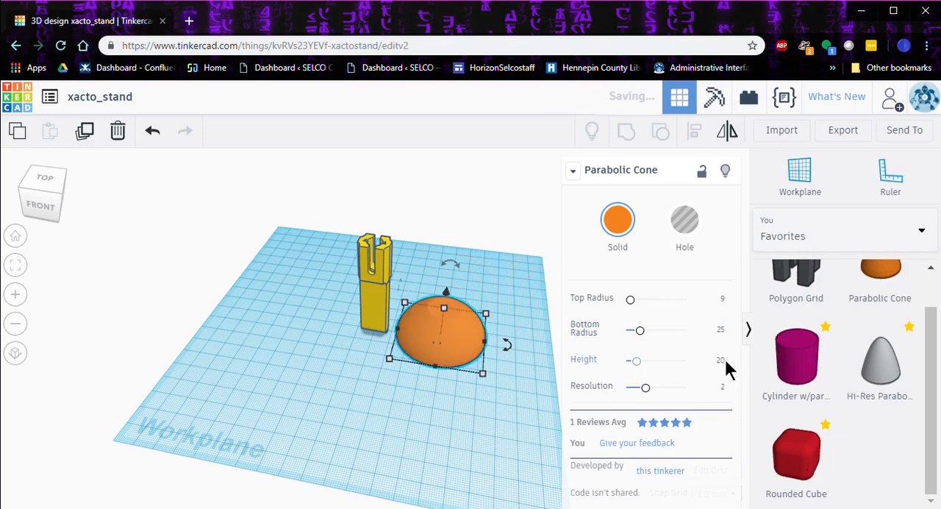
pyautogui.click(721, 361)
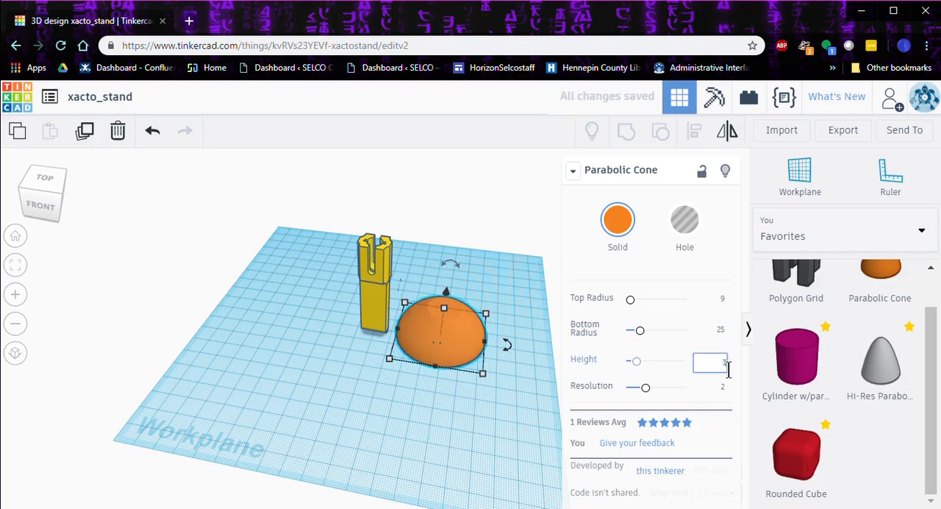
pyautogui.press('Return')
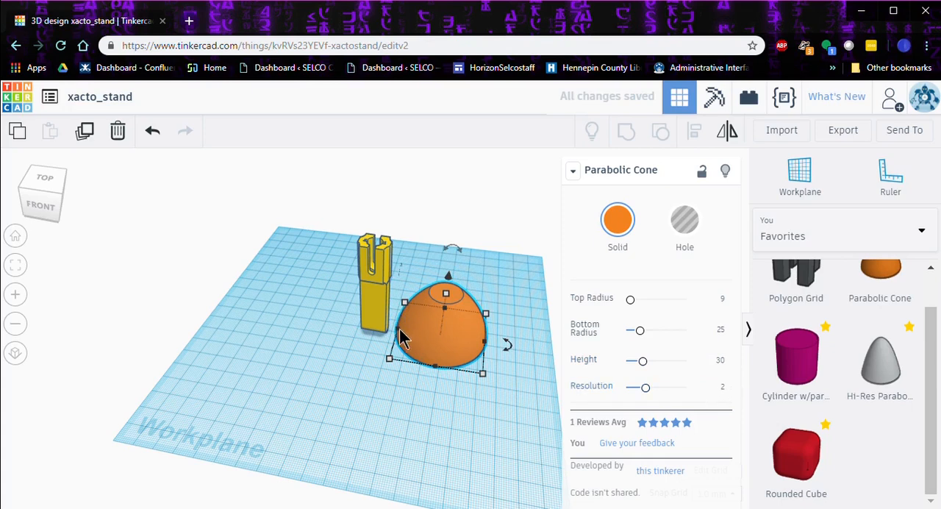
# Step: Move the yellow cap onto the parabolic cone and try to centre it over the flat top
pyautogui.moveTo(380, 325); pyautogui.dragTo(450, 335)
pyautogui.press('Right')
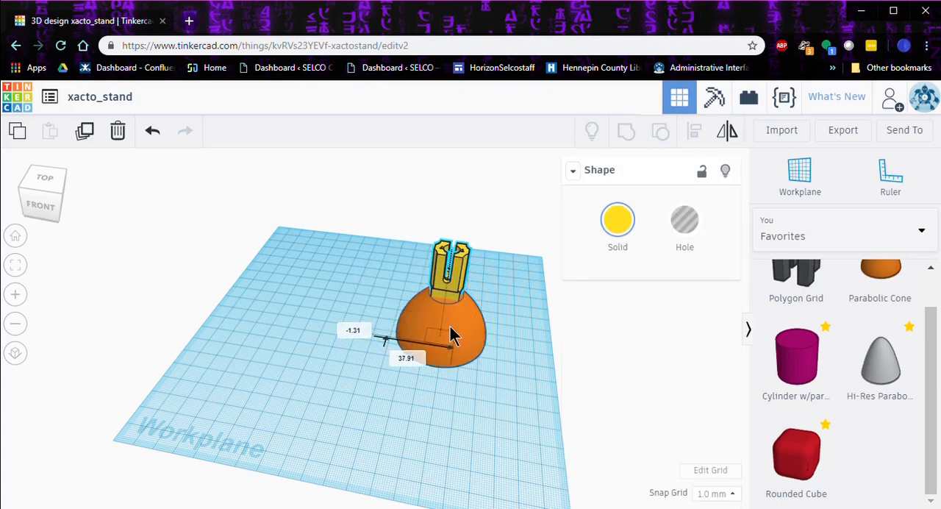
pyautogui.moveTo(451, 334); pyautogui.dragTo(451, 334)
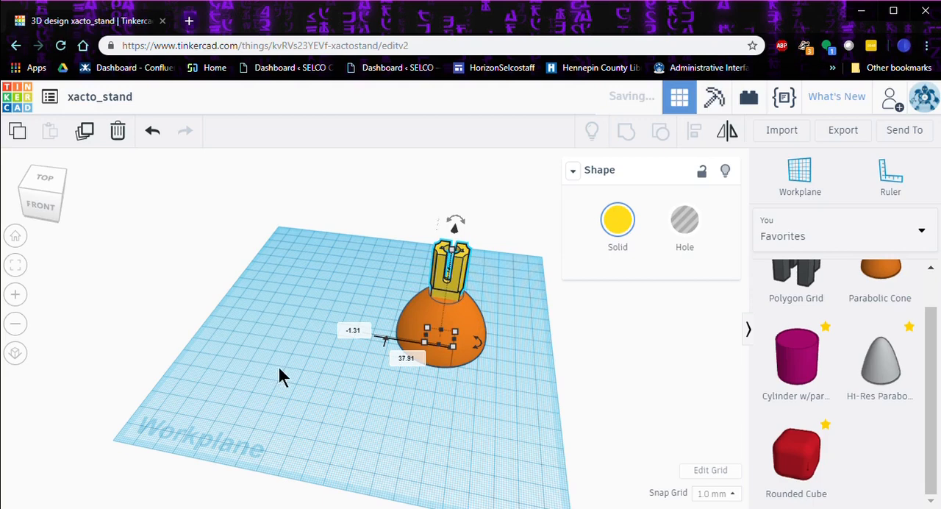
pyautogui.moveTo(351, 394); pyautogui.dragTo(407, 469, button='right')
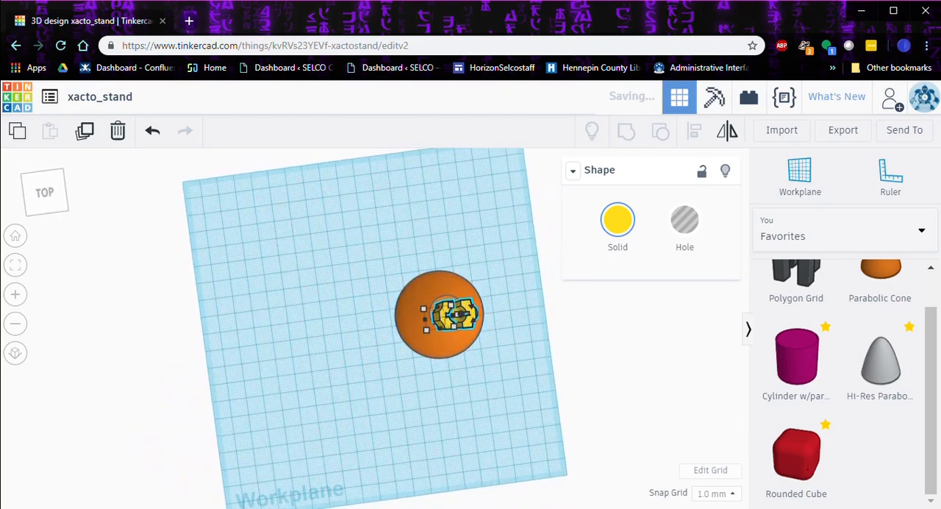
pyautogui.moveTo(447, 342); pyautogui.dragTo(279, 326, button='right')
pyautogui.scroll(5, 280, 324)
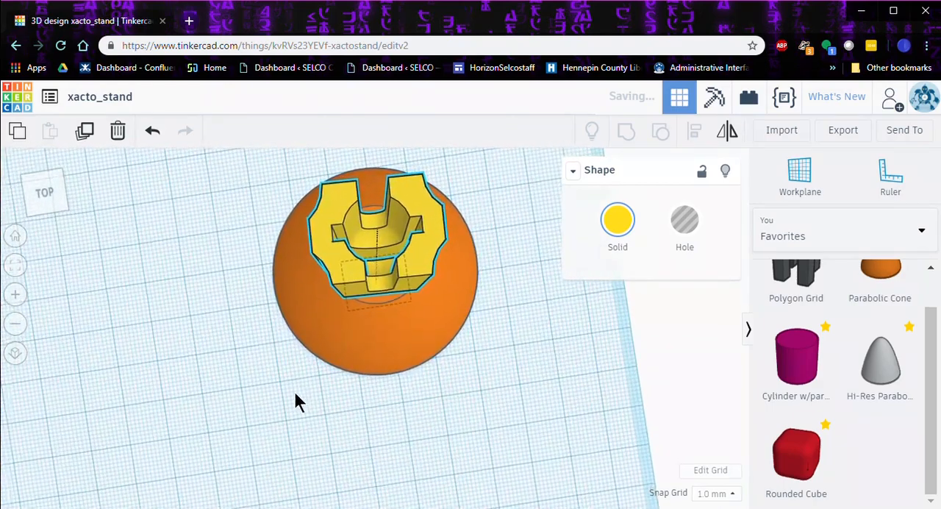
pyautogui.moveTo(452, 373); pyautogui.dragTo(437, 449, button='right')
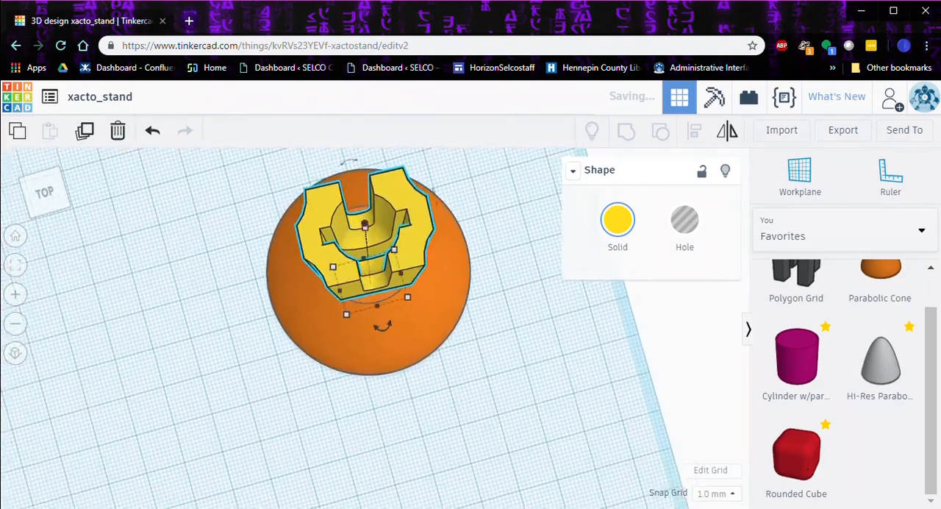
pyautogui.moveTo(235, 307); pyautogui.dragTo(665, 378, button='right')
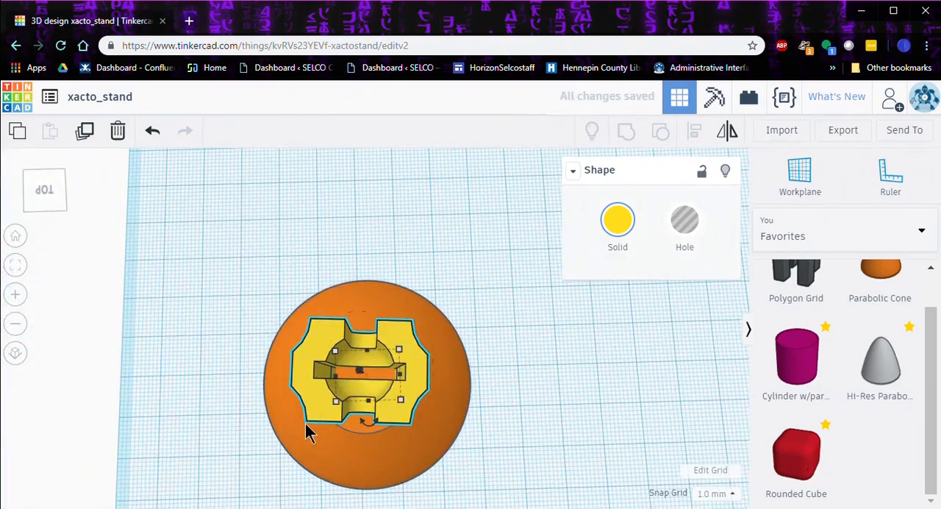
pyautogui.moveTo(333, 380)
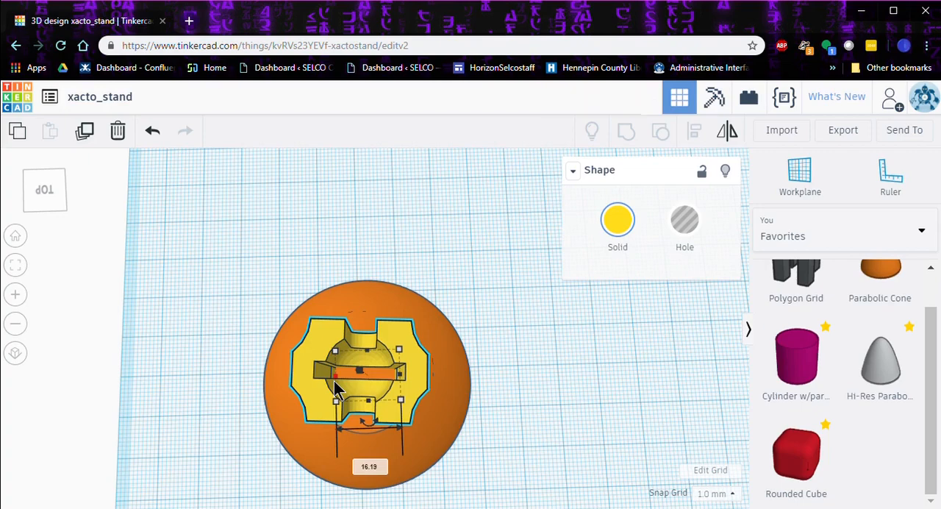
pyautogui.press('Down')
# Step: Move the yellow cap off the parabolic cone onto empty workplane, about 59 mm and 30 mm along the two axes
pyautogui.moveTo(515, 399); pyautogui.dragTo(304, 380, button='right')
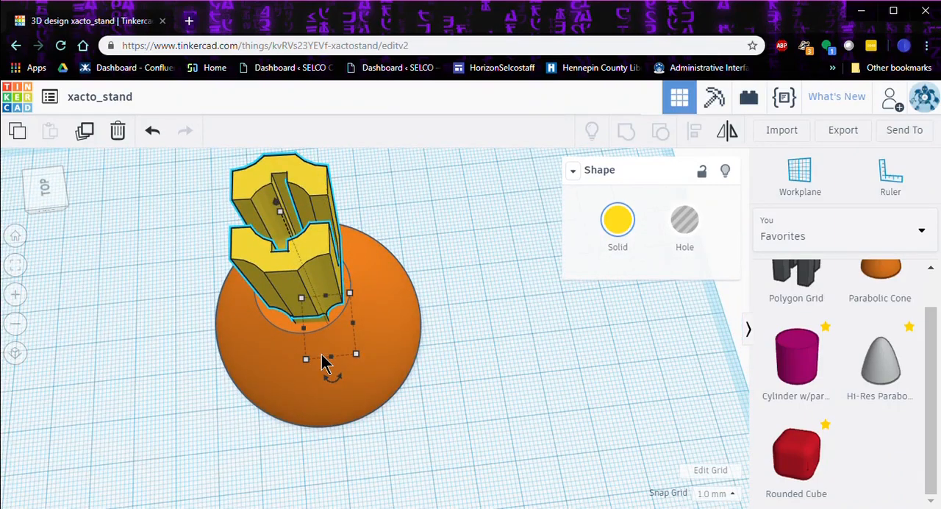
pyautogui.moveTo(324, 362); pyautogui.dragTo(215, 293, button='right')
pyautogui.moveTo(354, 234); pyautogui.dragTo(73, 229)
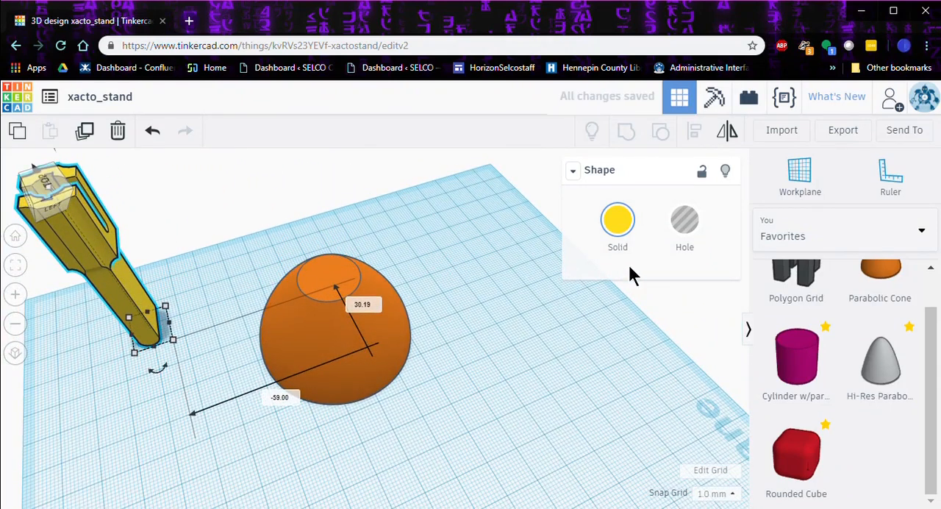
# Step: Add a Box hole from Basic Shapes and place it around the lower end of the yellow cap
pyautogui.click(925, 240)
pyautogui.click(856, 286)
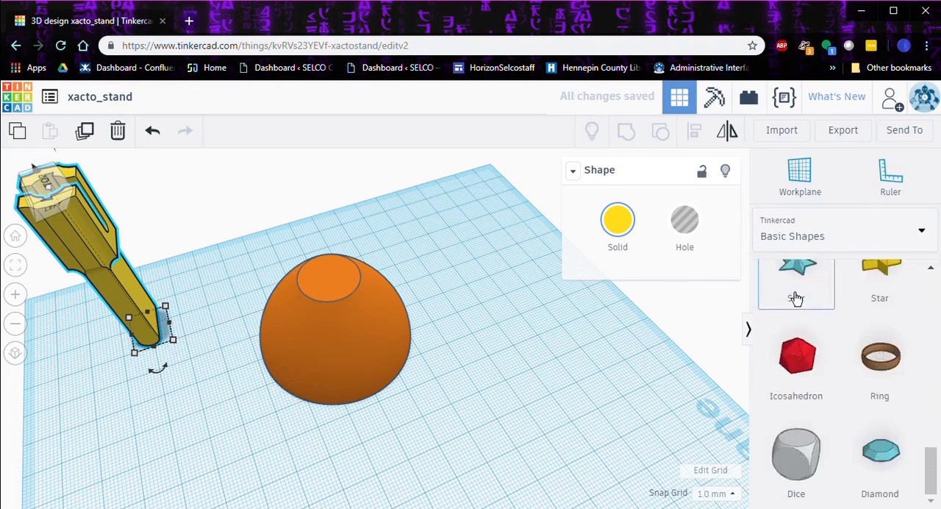
pyautogui.scroll(10, 795, 309)
pyautogui.moveTo(807, 313); pyautogui.dragTo(441, 241)
pyautogui.moveTo(479, 332); pyautogui.dragTo(280, 291, button='right')
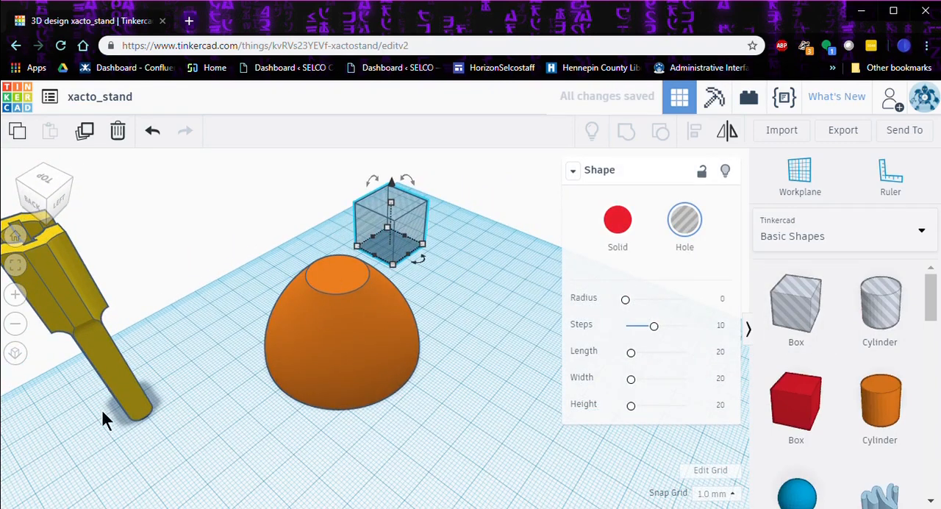
pyautogui.moveTo(388, 237); pyautogui.dragTo(136, 387)
# Step: Narrow the box hole to roughly the cap's width and reduce its thickness to 5 mm
pyautogui.moveTo(188, 416); pyautogui.dragTo(340, 366, button='right')
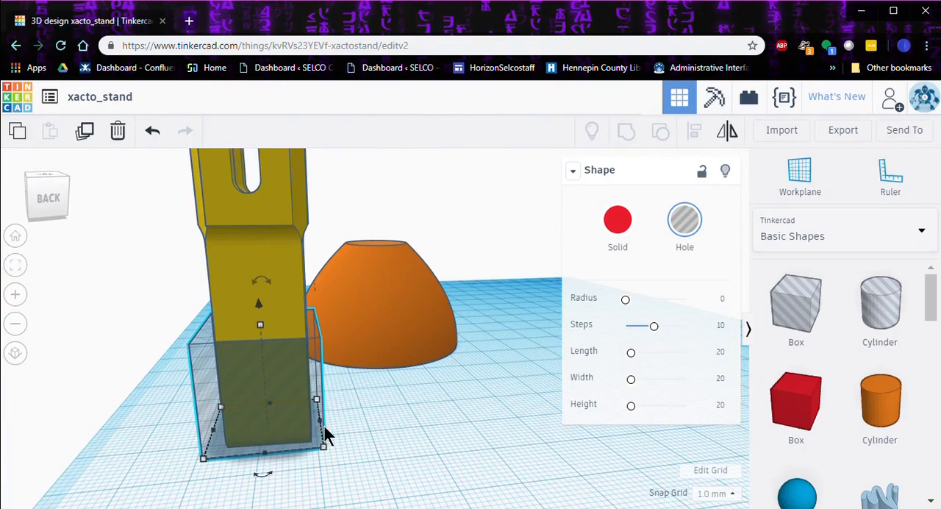
pyautogui.moveTo(319, 424); pyautogui.dragTo(309, 426)
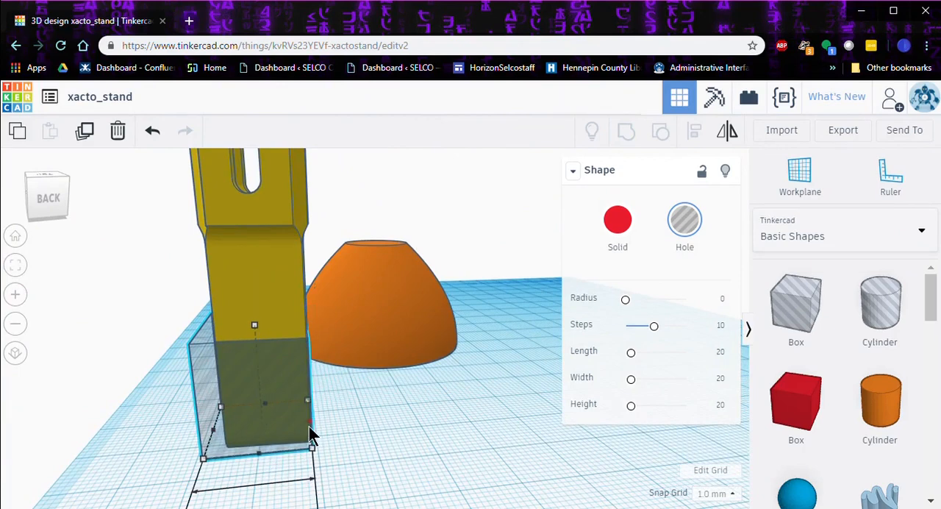
pyautogui.moveTo(210, 433); pyautogui.dragTo(235, 437)
pyautogui.moveTo(378, 487); pyautogui.dragTo(140, 426, button='right')
pyautogui.moveTo(108, 388); pyautogui.dragTo(112, 379)
pyautogui.moveTo(180, 365); pyautogui.dragTo(126, 372)
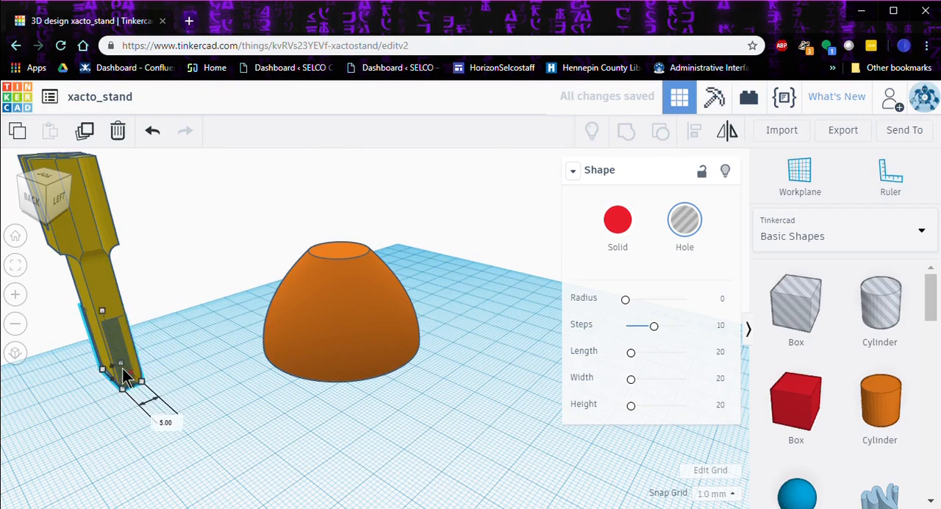
# Step: Pull the box hole's outer side in slightly toward the cap's edge and raise its height to 28 mm
pyautogui.moveTo(147, 413); pyautogui.dragTo(305, 397, button='right')
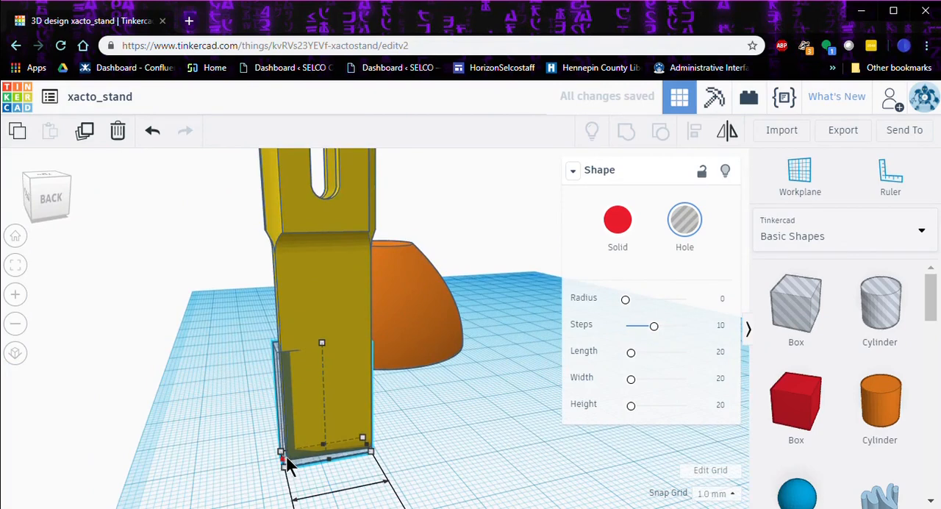
pyautogui.moveTo(285, 460); pyautogui.dragTo(292, 463)
pyautogui.moveTo(325, 343); pyautogui.dragTo(322, 295)
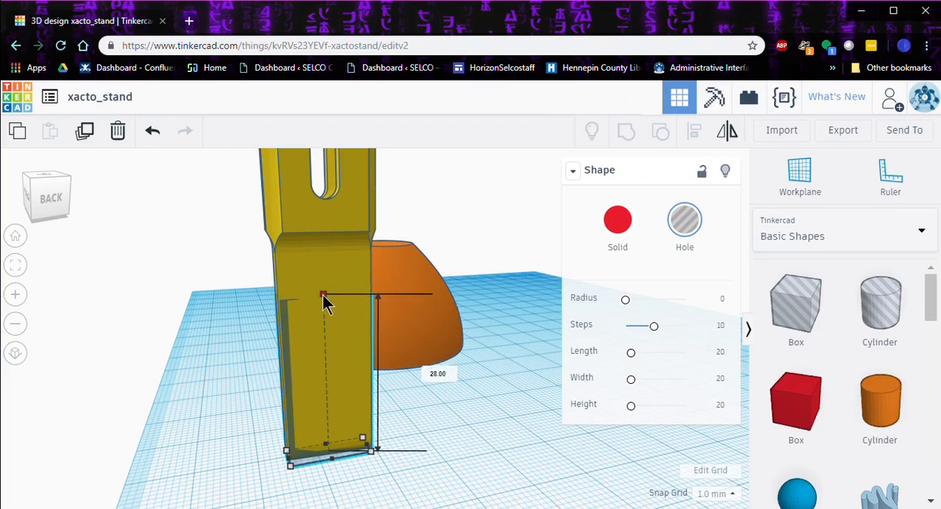
# Step: Raise the box hole by 3 mm at the lower end of the yellow cap
pyautogui.moveTo(426, 426); pyautogui.dragTo(520, 477, button='right')
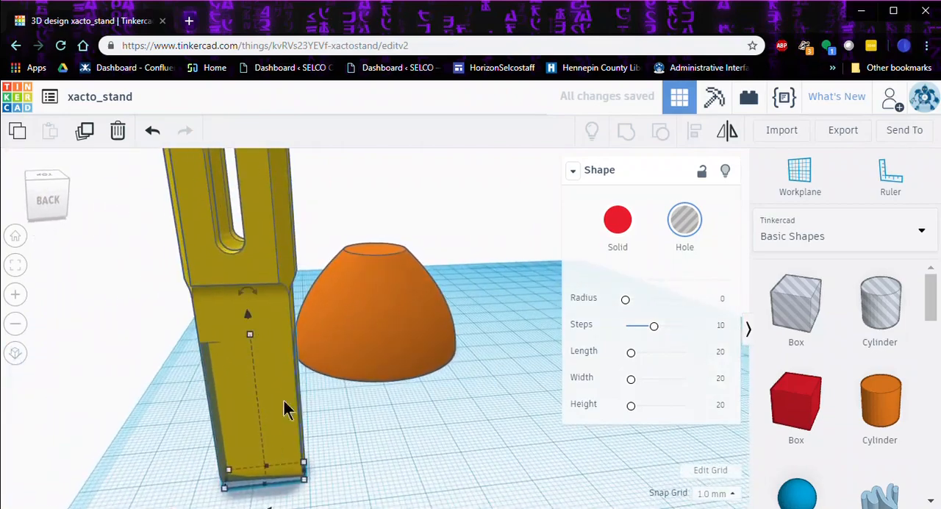
pyautogui.moveTo(427, 479); pyautogui.dragTo(151, 346, button='right')
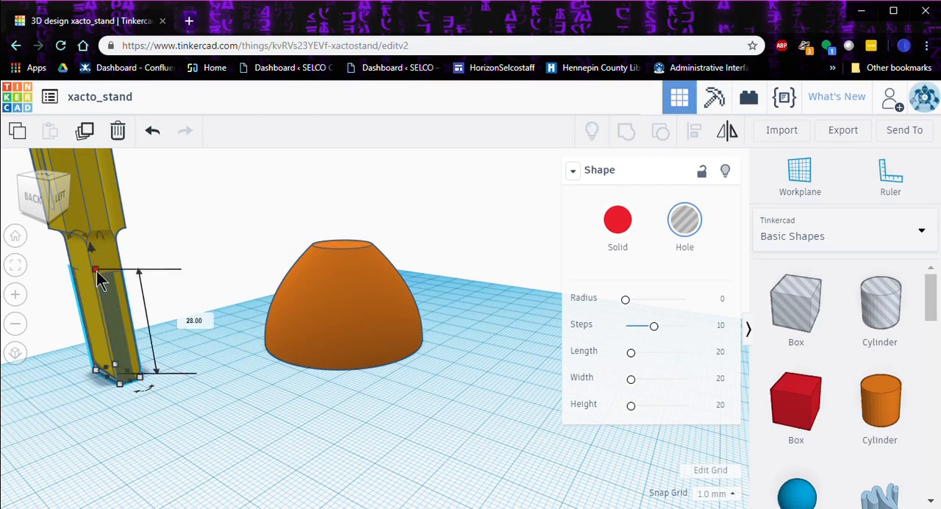
pyautogui.moveTo(92, 249); pyautogui.dragTo(89, 236)
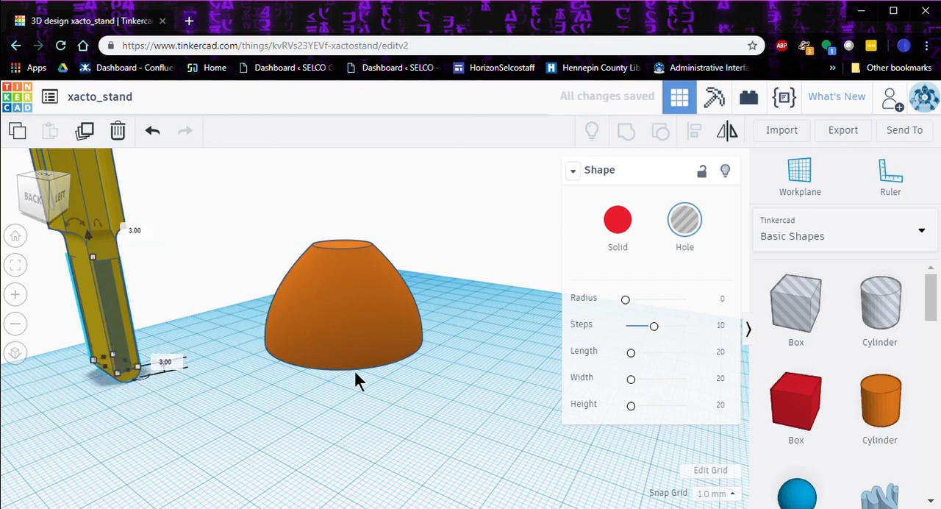
pyautogui.click(390, 411)
# Step: Move the box hole out of the yellow cap and into the top of the orange parabolic cone
pyautogui.moveTo(391, 411); pyautogui.dragTo(457, 435, button='right')
pyautogui.moveTo(221, 412); pyautogui.dragTo(390, 309)
pyautogui.moveTo(441, 364); pyautogui.dragTo(246, 430, button='right')
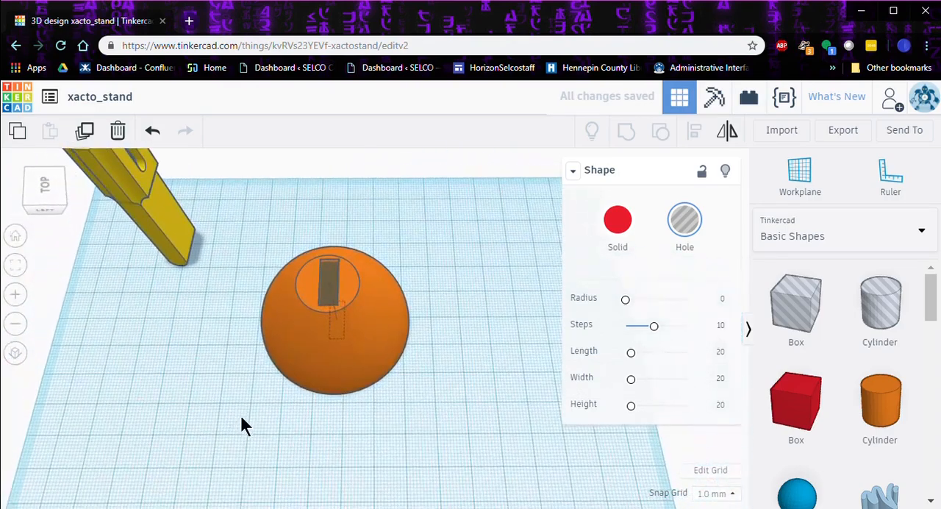
pyautogui.moveTo(223, 196); pyautogui.dragTo(445, 412)
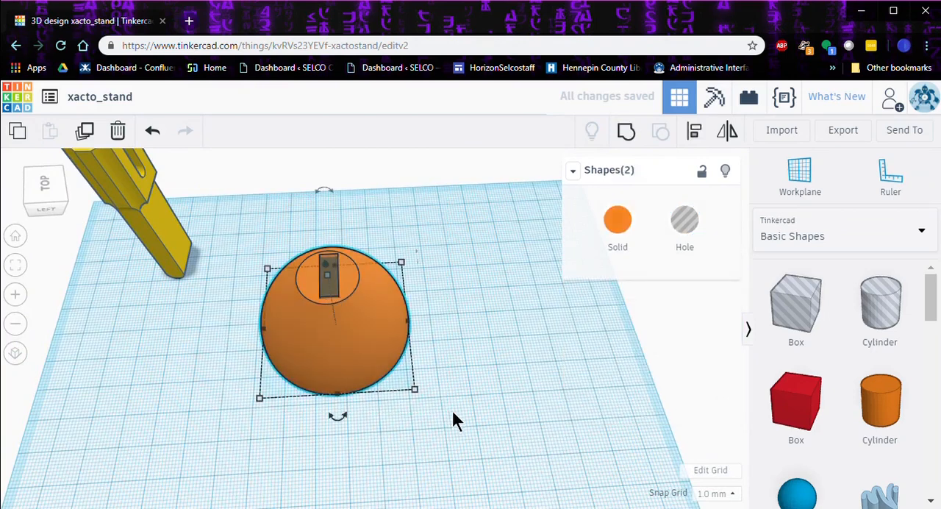
pyautogui.click(702, 138)
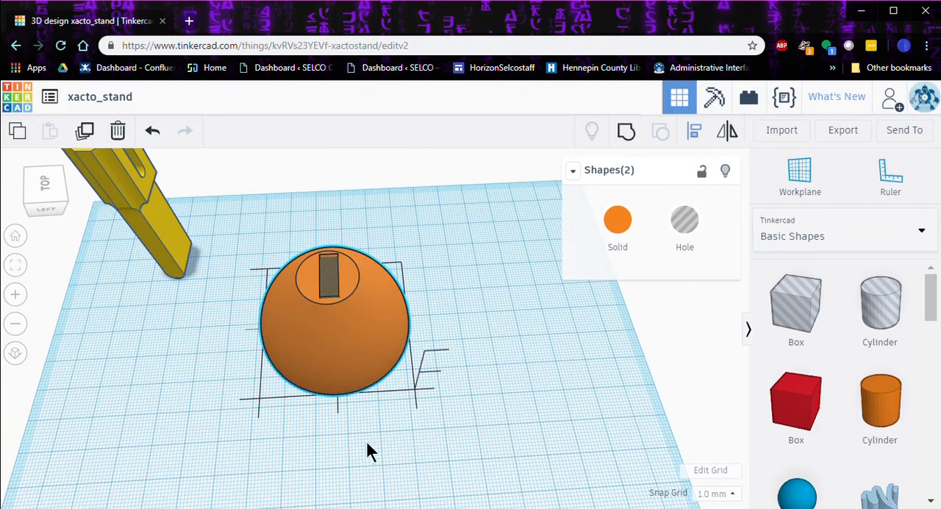
pyautogui.click(337, 416)
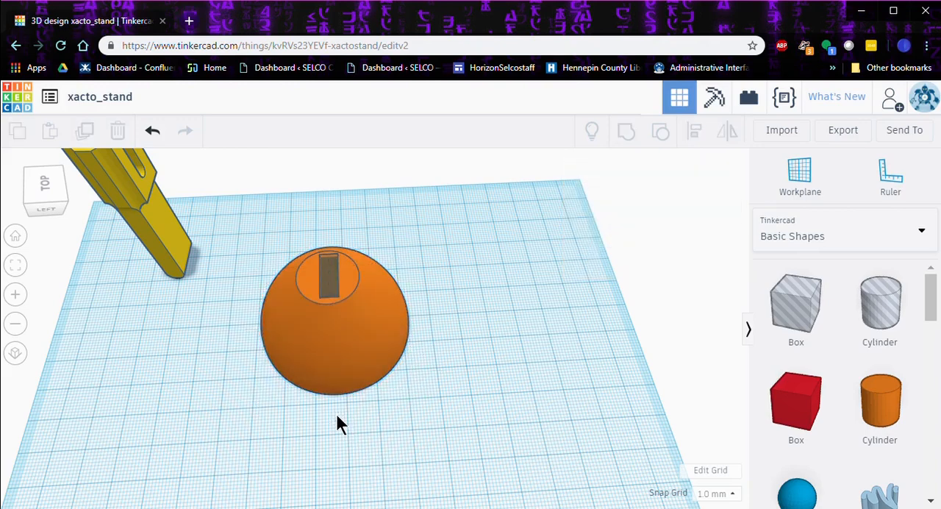
# Step: Align the box hole with the orange cone so it is centered horizontally and their tops are flush
pyautogui.moveTo(269, 190); pyautogui.dragTo(443, 485)
pyautogui.moveTo(458, 472); pyautogui.dragTo(622, 185, button='right')
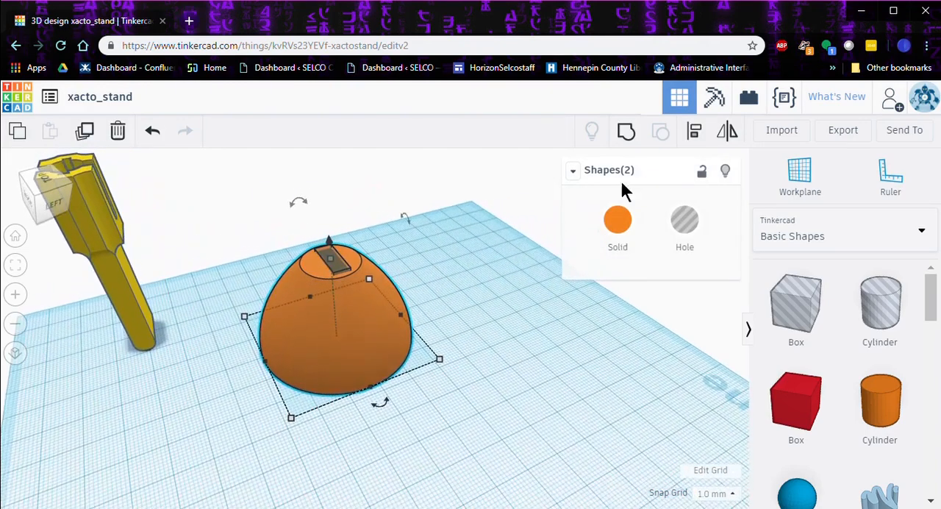
pyautogui.click(693, 131)
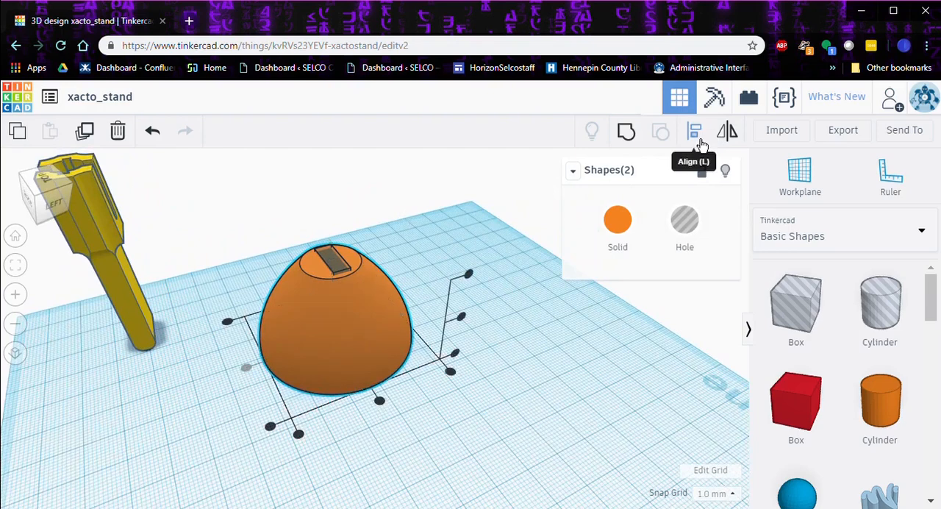
pyautogui.click(378, 402)
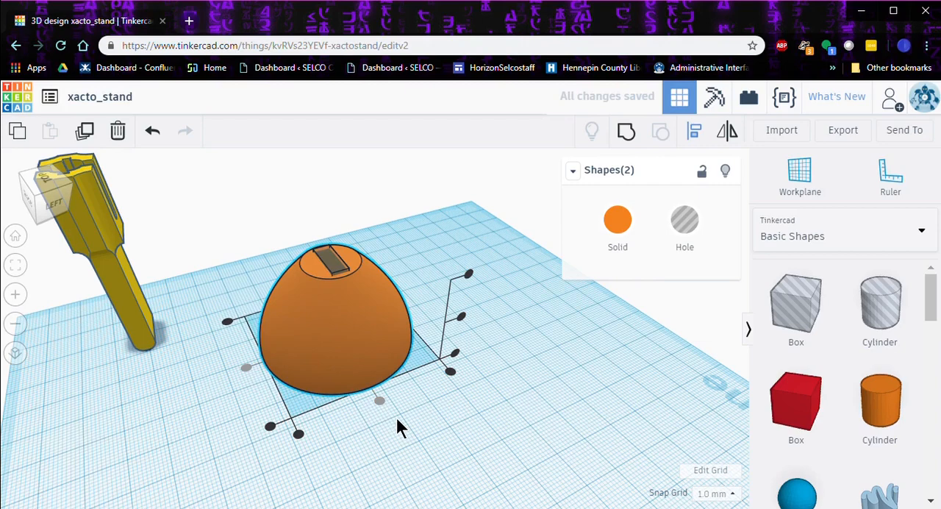
pyautogui.moveTo(396, 428); pyautogui.dragTo(458, 296, button='right')
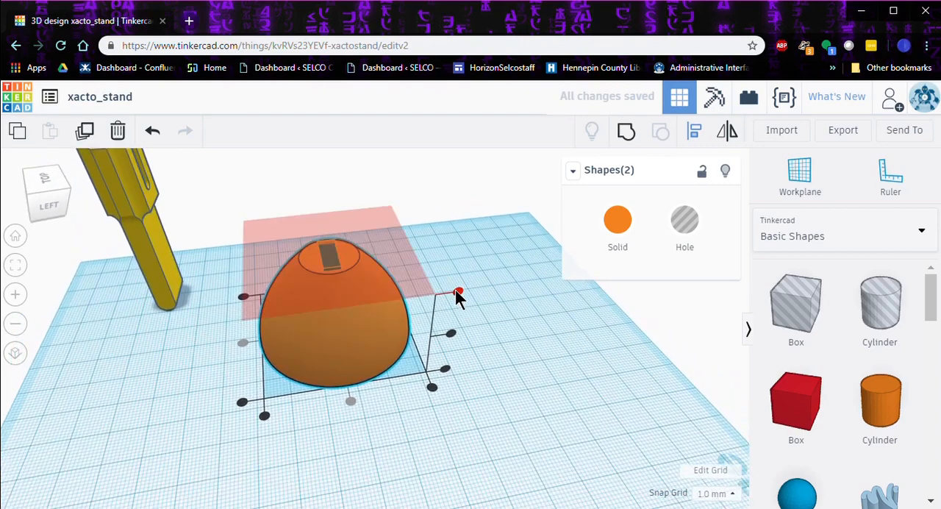
pyautogui.click(457, 294)
pyautogui.click(469, 383)
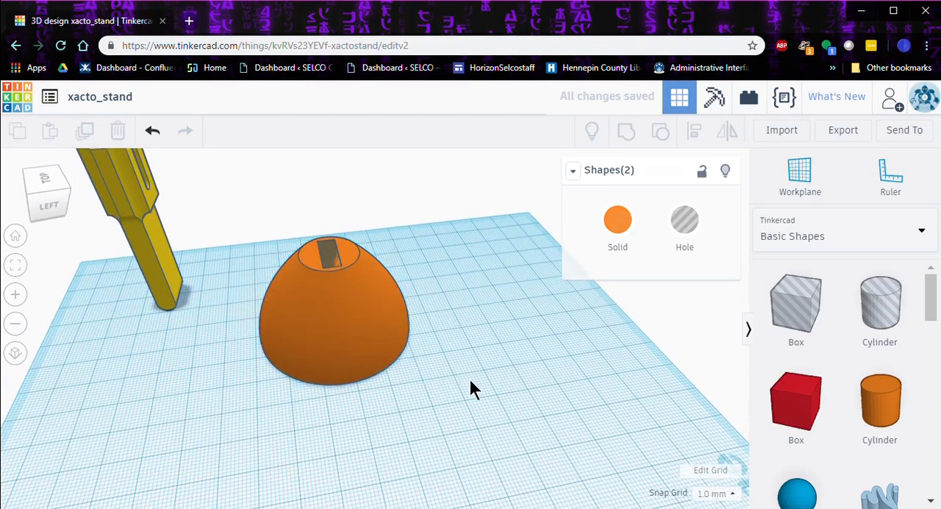
# Step: Group the box hole with the orange cone to cut the slot into its top
pyautogui.moveTo(216, 218); pyautogui.dragTo(487, 399)
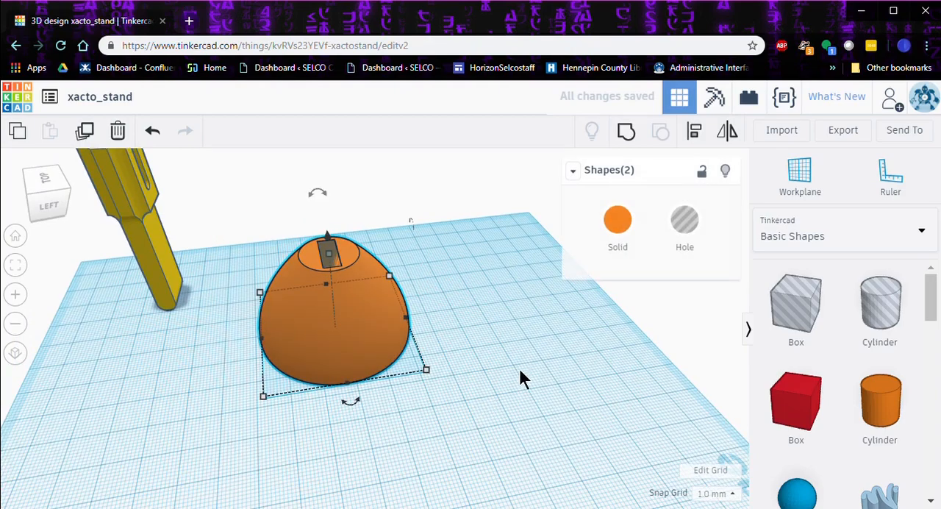
pyautogui.click(623, 132)
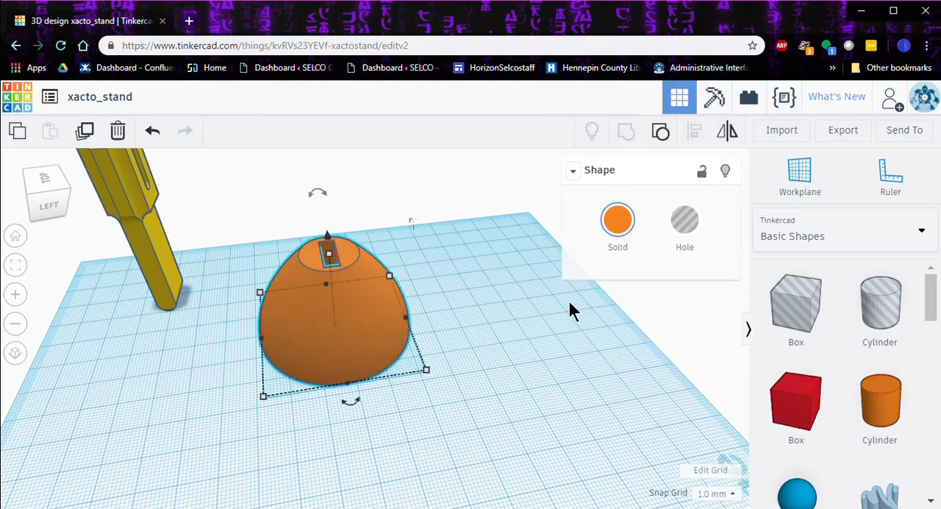
# Step: Move the yellow cap to the other side of the cone, 93 mm and -2 mm along the two axes
pyautogui.moveTo(493, 367)
pyautogui.mouseDown(button='right')
pyautogui.moveTo(213, 405)
pyautogui.moveTo(243, 374)
pyautogui.moveTo(550, 360)
pyautogui.moveTo(495, 353)
pyautogui.moveTo(449, 366)
pyautogui.moveTo(218, 248)
pyautogui.mouseUp(button='right')
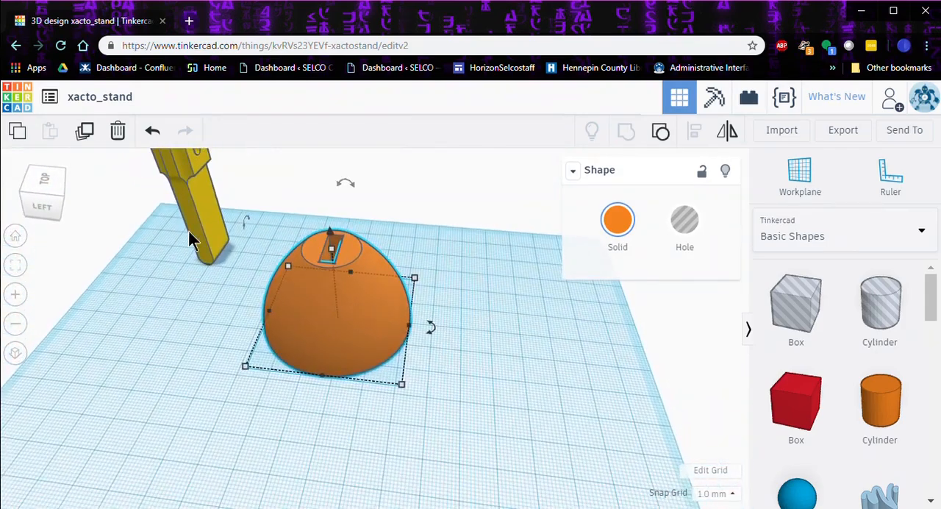
pyautogui.moveTo(204, 230)
pyautogui.mouseDown()
pyautogui.moveTo(384, 242)
pyautogui.moveTo(481, 279)
pyautogui.moveTo(452, 258)
pyautogui.moveTo(443, 266)
pyautogui.mouseUp()
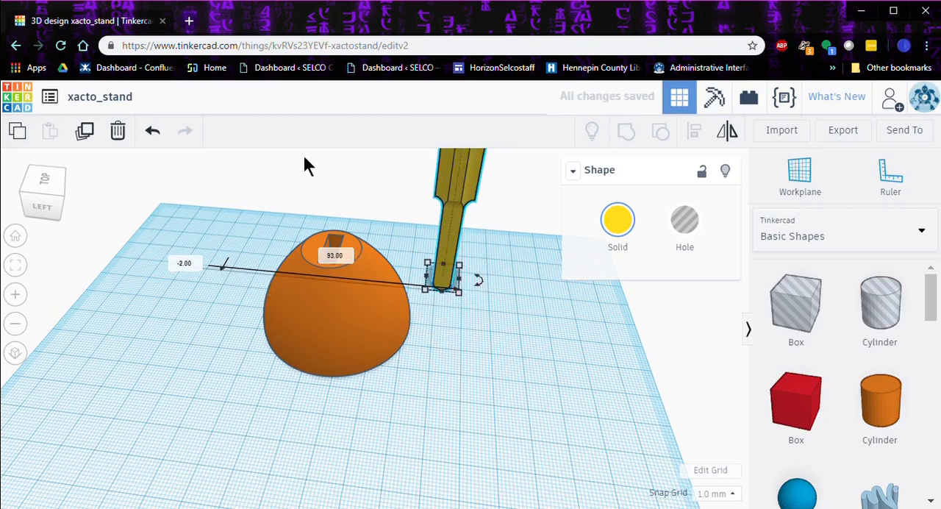
# Step: Align the yellow cap and the slotted cone by their centers on both horizontal axes and by their bottoms
pyautogui.moveTo(253, 156)
pyautogui.mouseDown()
pyautogui.moveTo(287, 200)
pyautogui.moveTo(496, 394)
pyautogui.moveTo(578, 405)
pyautogui.moveTo(528, 421)
pyautogui.mouseUp()
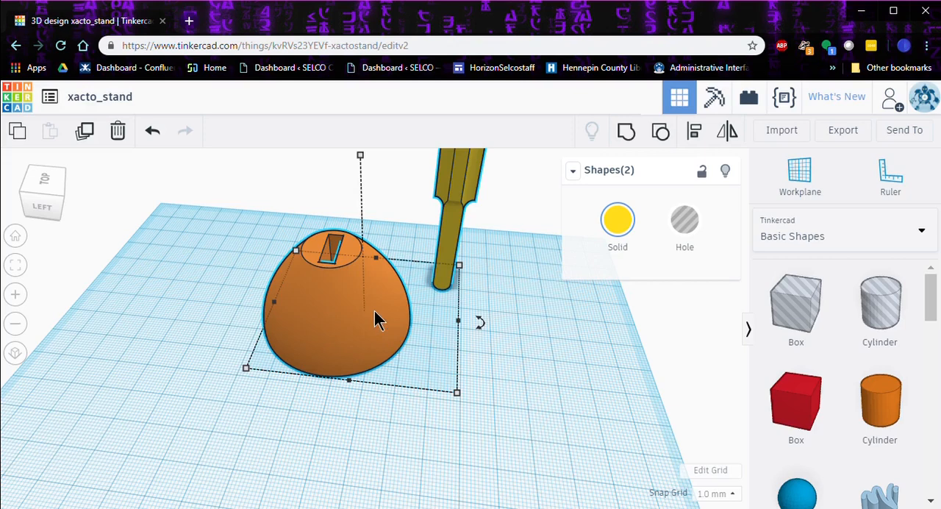
pyautogui.click(599, 410)
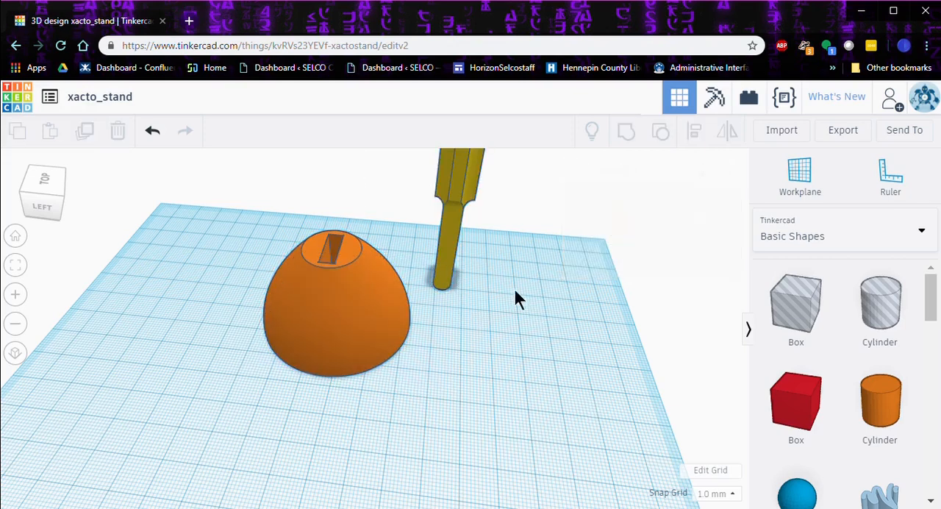
pyautogui.click(446, 240)
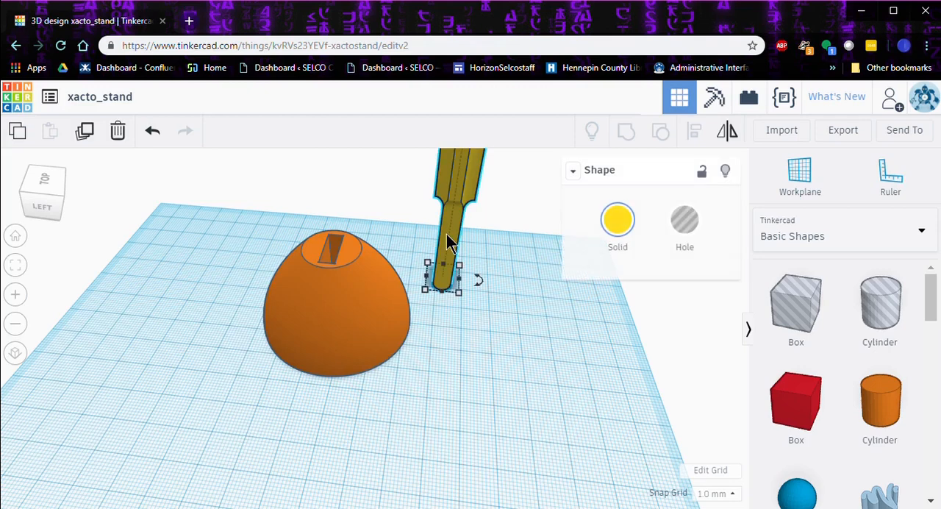
pyautogui.keyDown('shift'); pyautogui.click(330, 311); pyautogui.keyUp('shift')
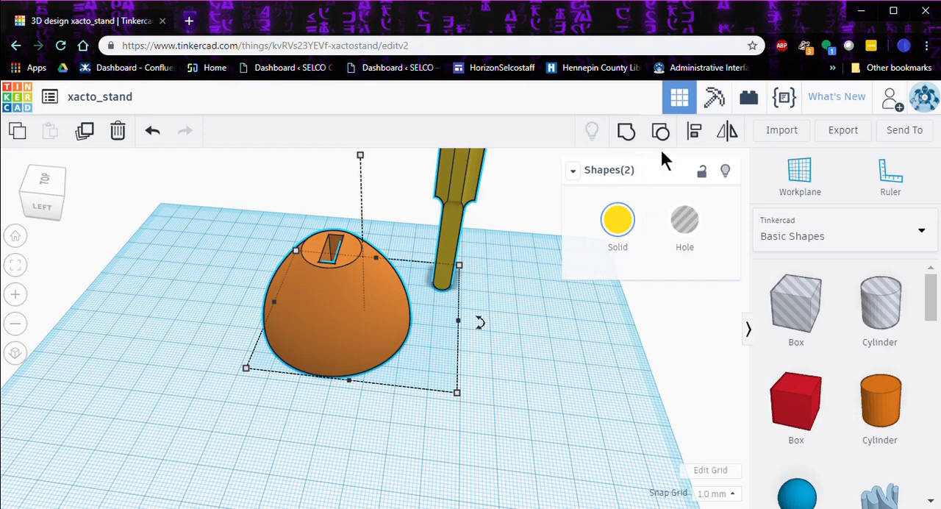
pyautogui.click(711, 140)
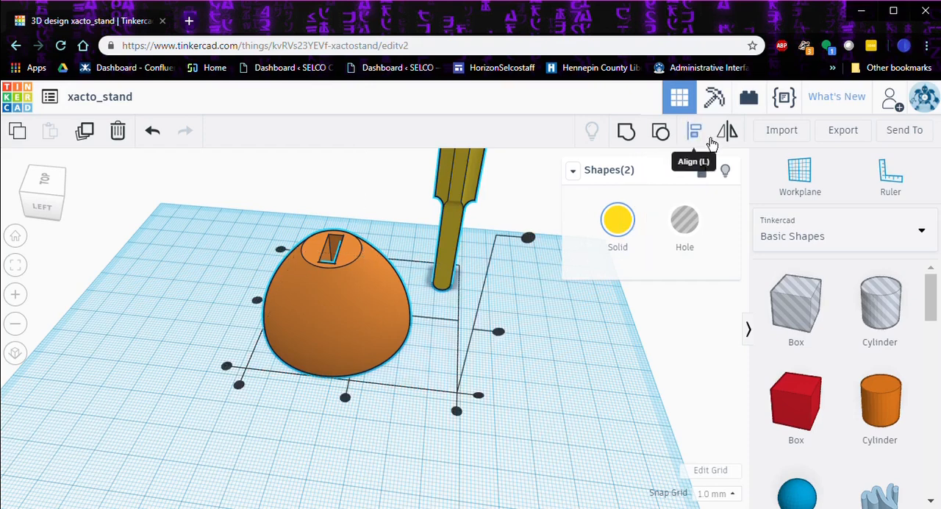
pyautogui.click(342, 400)
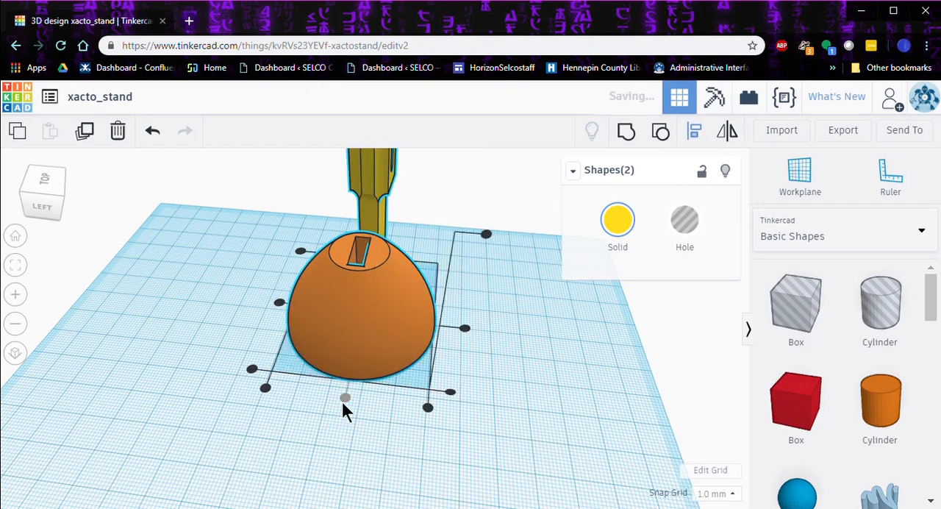
pyautogui.click(277, 302)
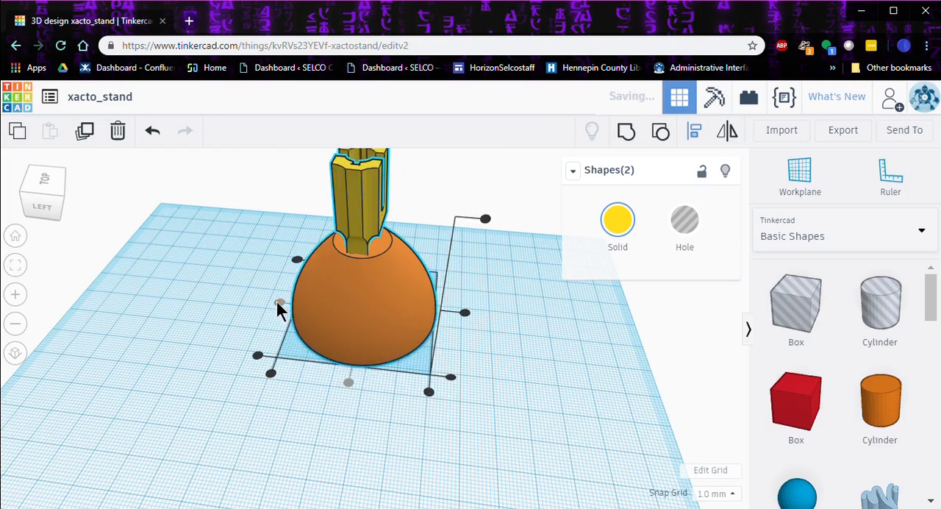
pyautogui.click(451, 378)
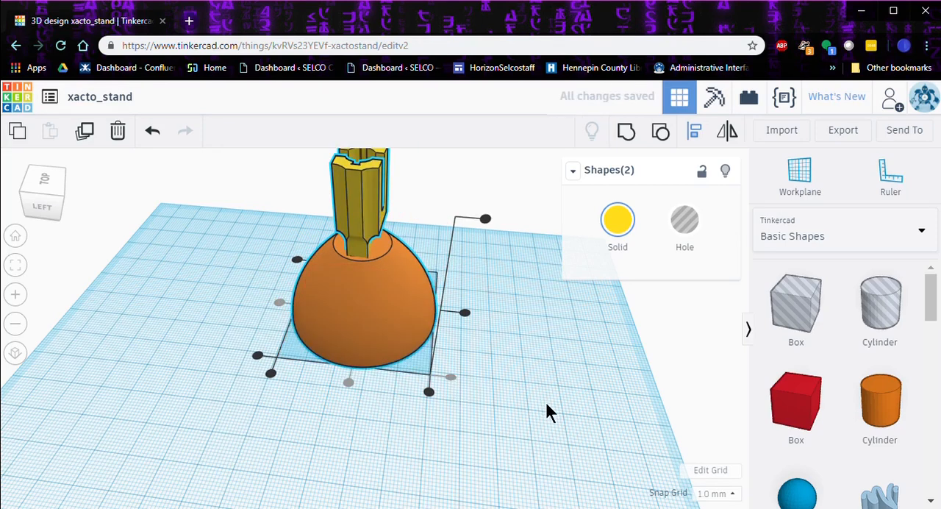
# Step: Group the aligned cap and cone into a single stand shape
pyautogui.moveTo(556, 441)
pyautogui.mouseDown(button='right')
pyautogui.moveTo(560, 323)
pyautogui.moveTo(555, 344)
pyautogui.moveTo(507, 372)
pyautogui.moveTo(536, 449)
pyautogui.moveTo(577, 449)
pyautogui.moveTo(565, 451)
pyautogui.mouseUp(button='right')
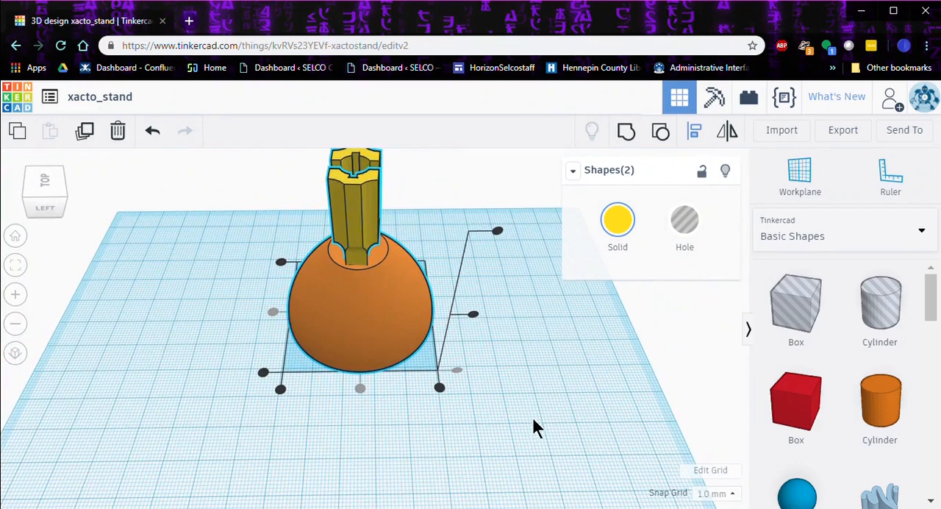
pyautogui.click(625, 137)
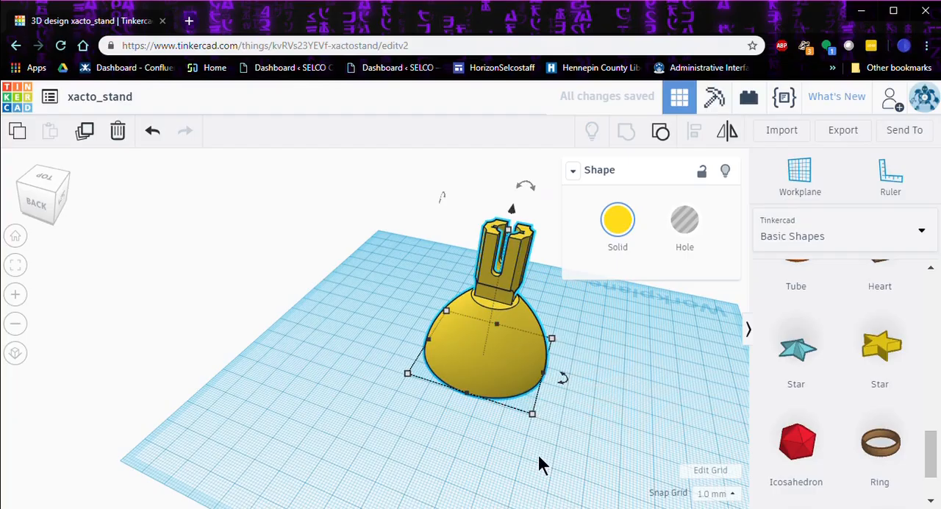
# Step: Add a Tube from Basic Shapes to the empty workplane beside the stand
pyautogui.scroll(3, 805, 339)
pyautogui.scroll(-4, 804, 340)
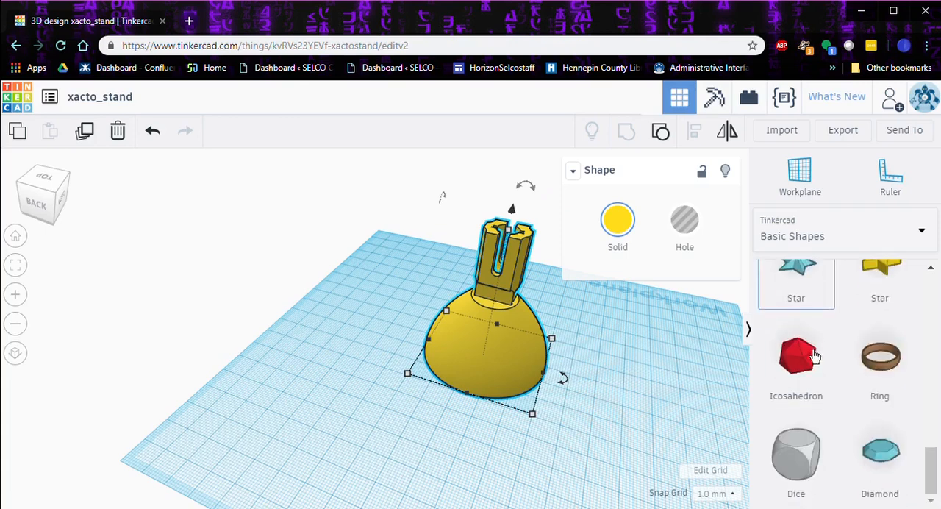
pyautogui.scroll(6, 813, 356)
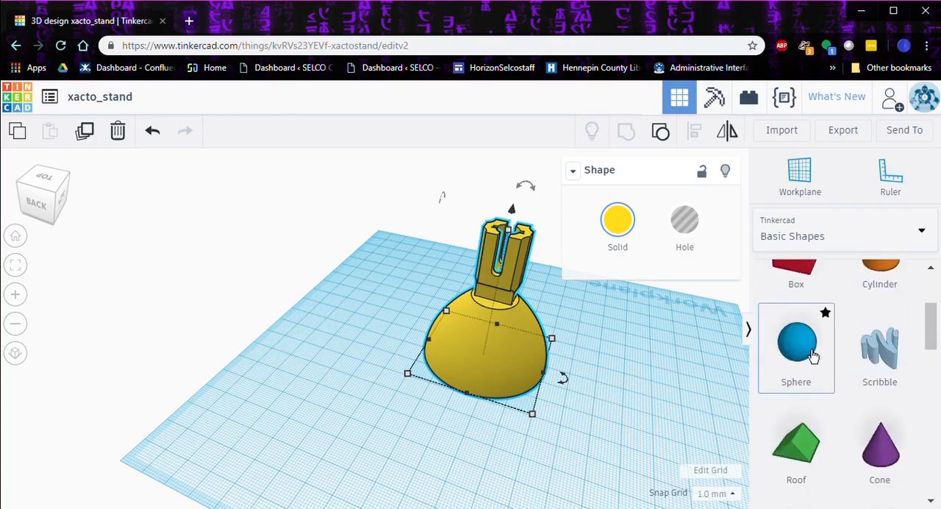
pyautogui.scroll(2, 812, 356)
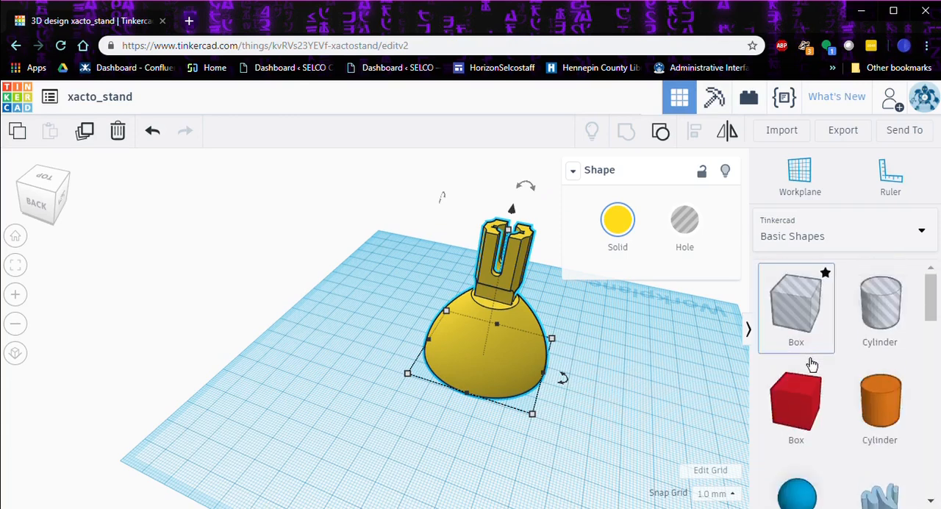
pyautogui.scroll(-8, 812, 363)
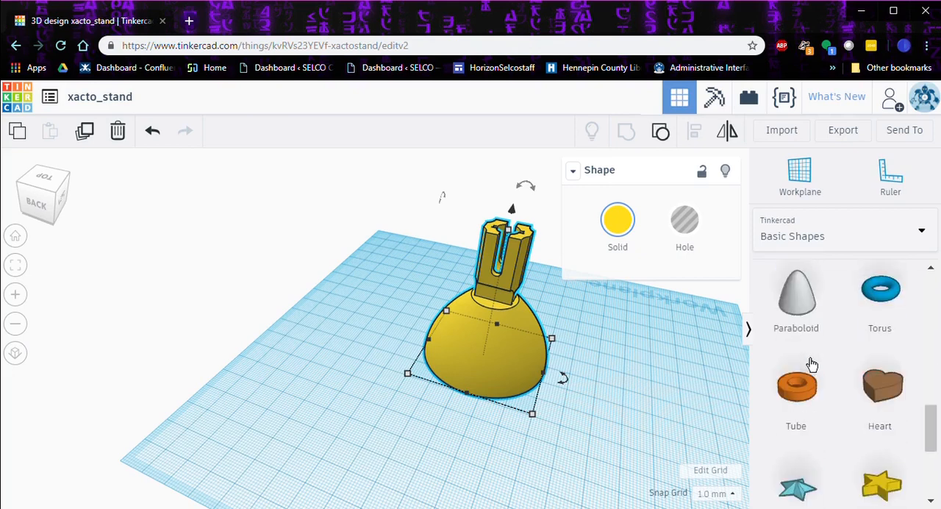
pyautogui.moveTo(798, 409); pyautogui.dragTo(362, 321)
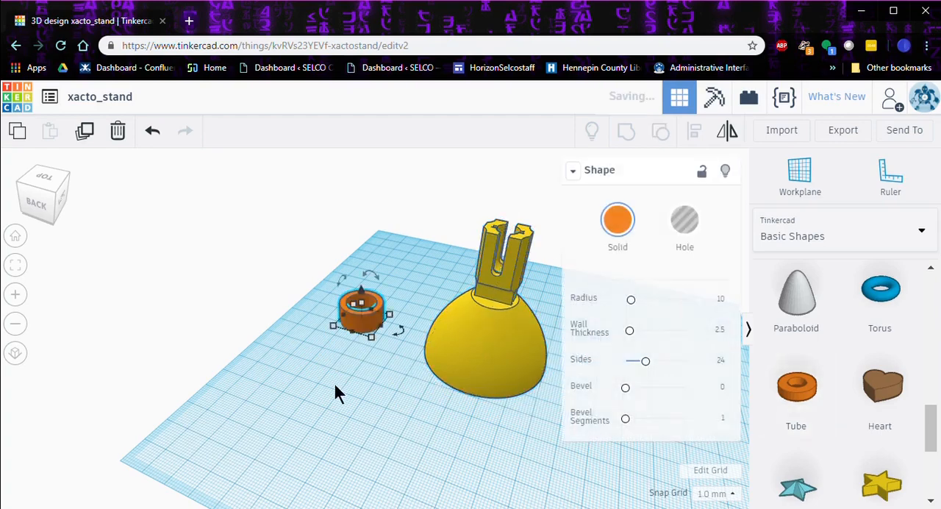
# Step: Set the tube's wall thickness to 4.5 and its number of sides to 64
pyautogui.moveTo(338, 386); pyautogui.dragTo(392, 369, button='right')
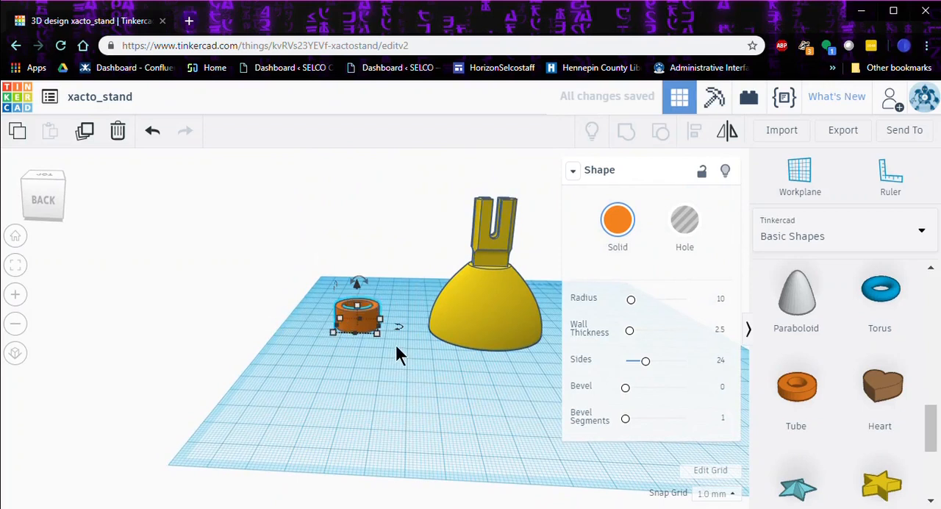
pyautogui.click(720, 332)
pyautogui.write('4.3')
pyautogui.press('Return')
pyautogui.moveTo(645, 361); pyautogui.dragTo(712, 363)
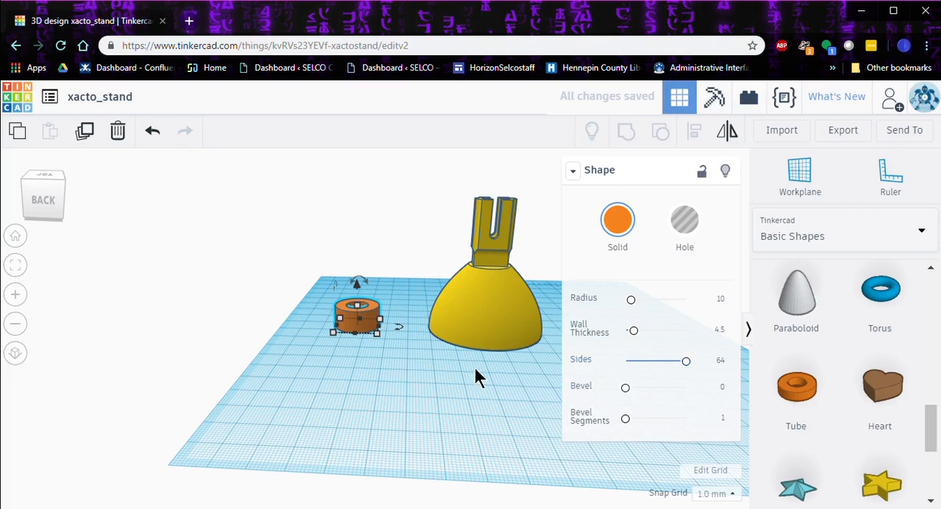
# Step: Set the tube's bevel to 1
pyautogui.moveTo(392, 372); pyautogui.dragTo(395, 334, button='right')
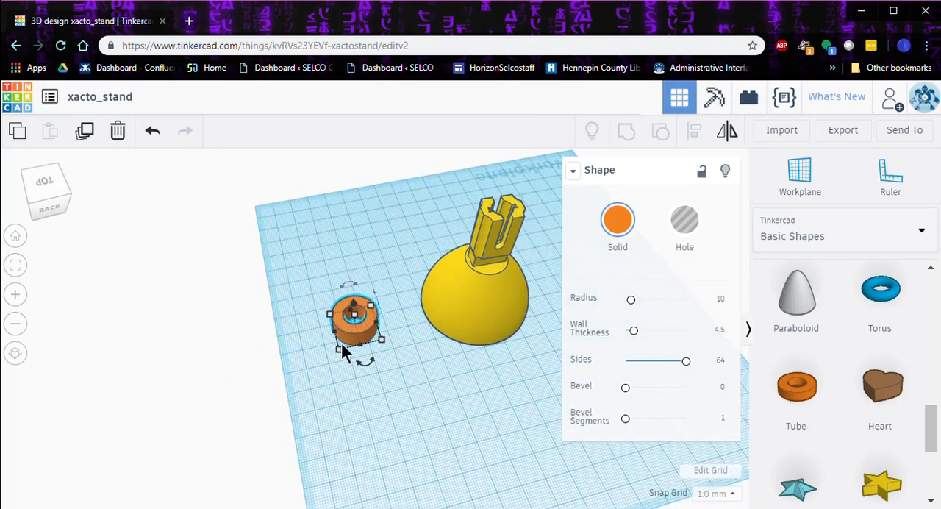
pyautogui.moveTo(390, 354); pyautogui.dragTo(440, 335, button='right')
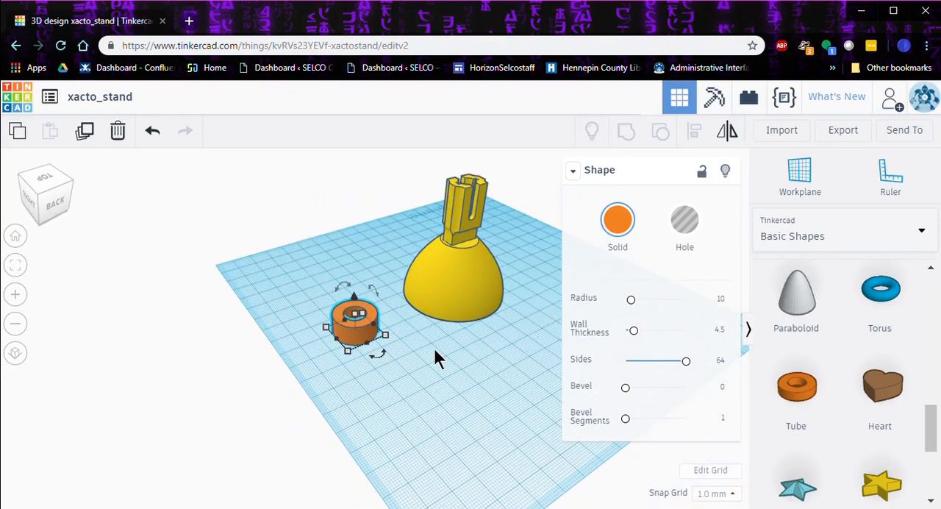
pyautogui.moveTo(625, 387); pyautogui.dragTo(638, 398)
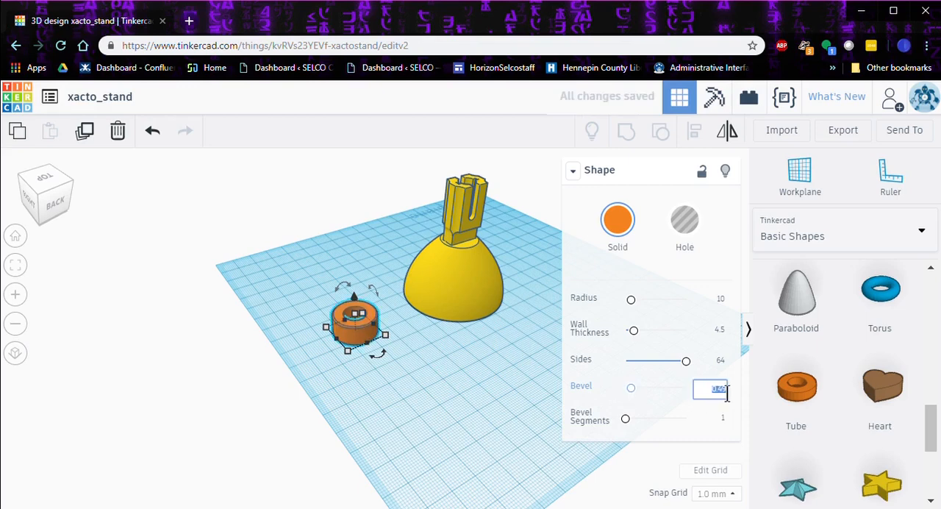
pyautogui.write('1')
pyautogui.press('Return')
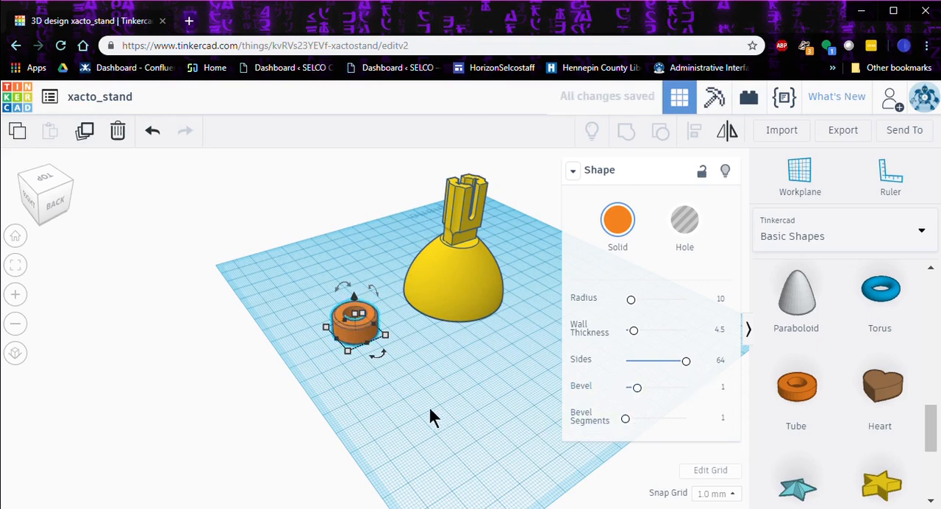
# Step: Raise the tube 29 mm above the workplane and place it around the neck of the stand
pyautogui.moveTo(424, 398); pyautogui.dragTo(426, 388, button='right')
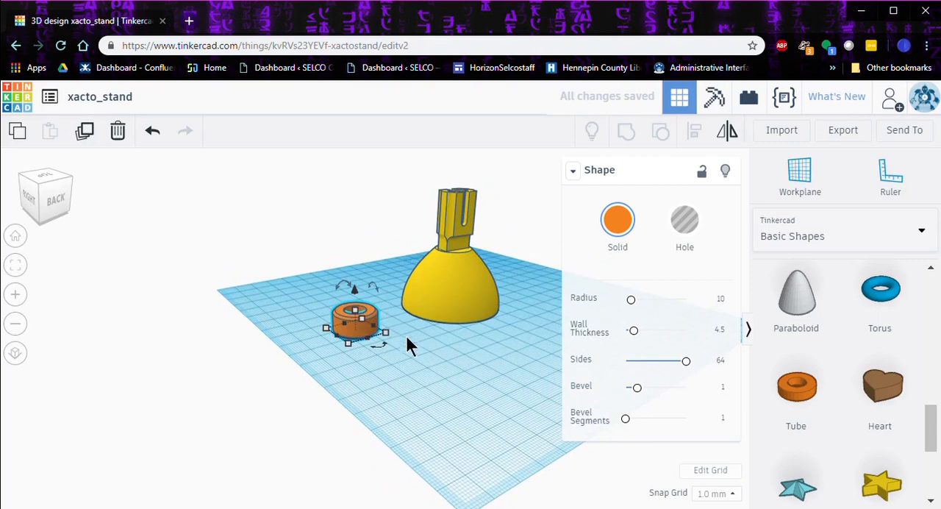
pyautogui.moveTo(408, 342); pyautogui.dragTo(363, 353, button='right')
pyautogui.moveTo(354, 313); pyautogui.dragTo(352, 260)
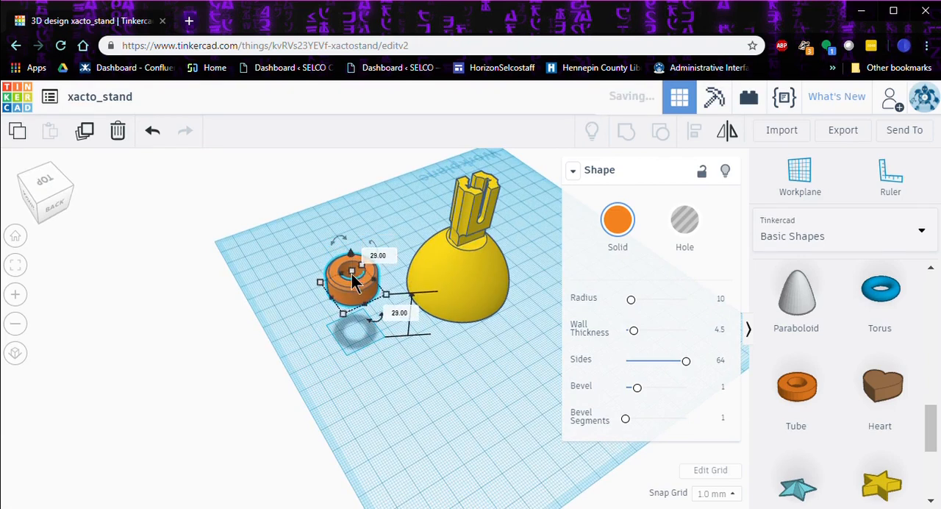
pyautogui.moveTo(355, 300); pyautogui.dragTo(475, 243)
# Step: Align the tube and the stand by their centers along the horizontal axis on which they are still offset
pyautogui.moveTo(403, 188); pyautogui.dragTo(465, 361)
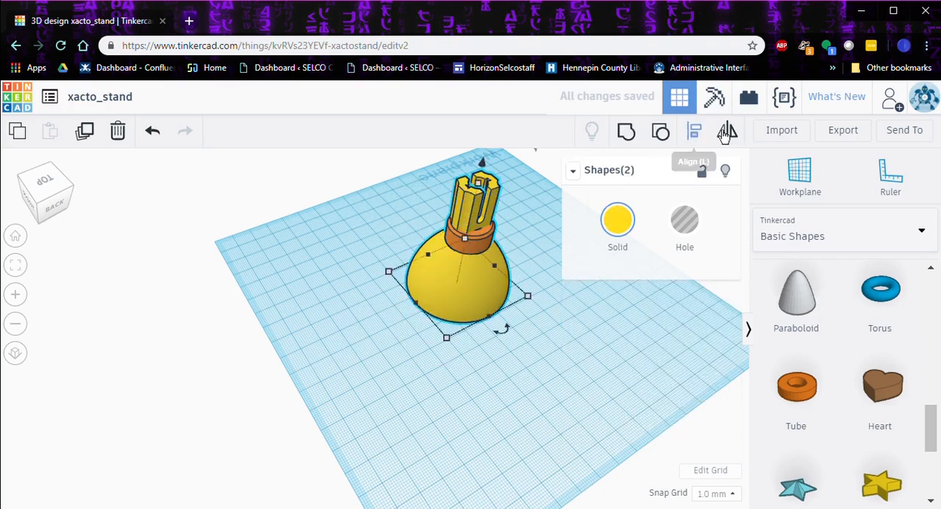
pyautogui.click(703, 140)
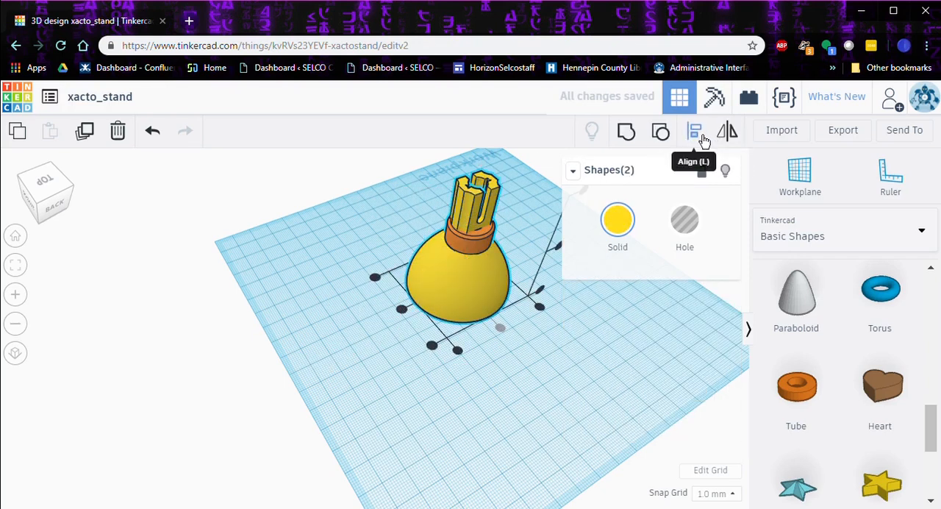
pyautogui.click(400, 310)
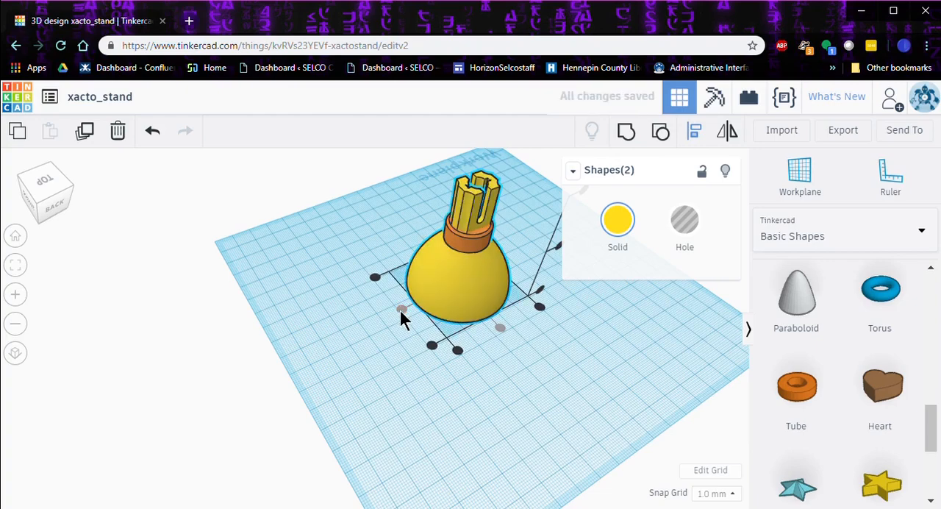
pyautogui.click(572, 368)
# Step: Examine from several sides how the tube collar fits around the stand's neck and covers the joint with the cone
pyautogui.moveTo(573, 372); pyautogui.dragTo(257, 338, button='right')
pyautogui.scroll(3, 346, 355)
pyautogui.moveTo(691, 389); pyautogui.dragTo(498, 459, button='right')
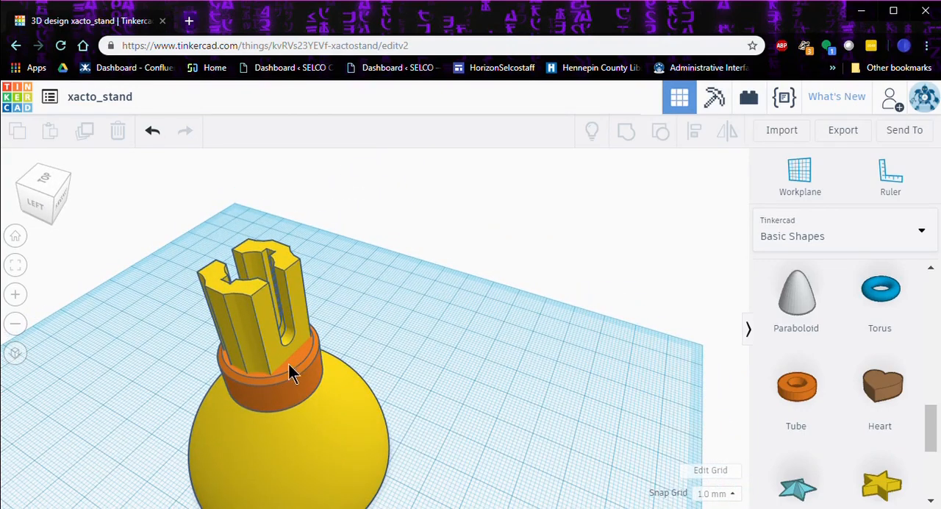
pyautogui.moveTo(443, 375); pyautogui.dragTo(205, 361, button='right')
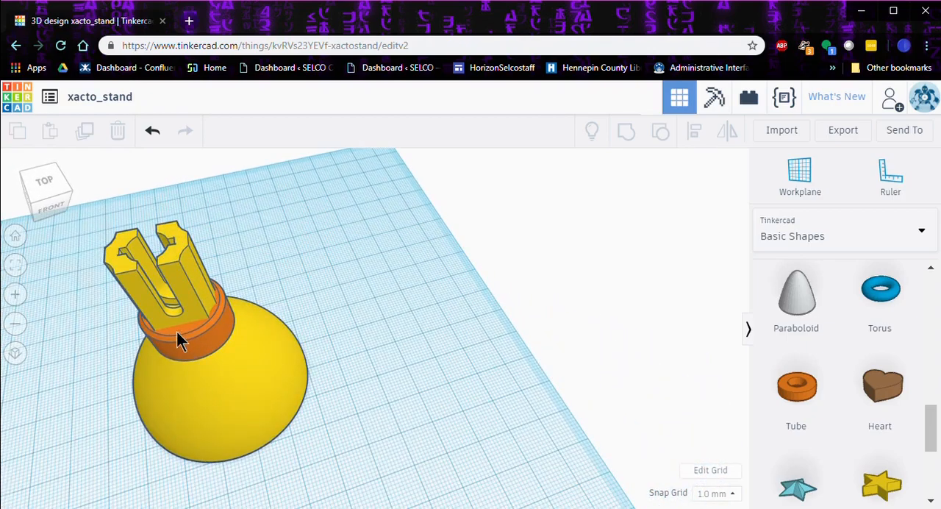
pyautogui.moveTo(358, 365); pyautogui.dragTo(576, 371, button='right')
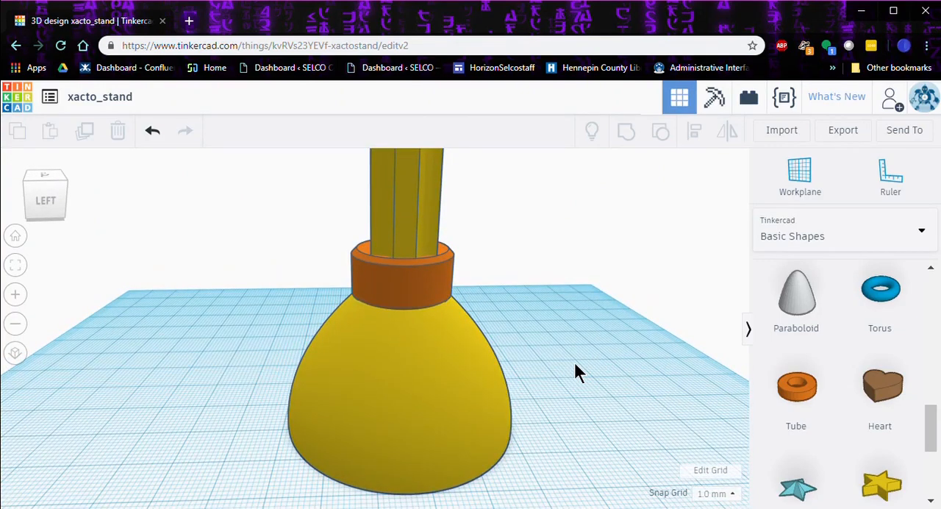
pyautogui.scroll(-3, 575, 371)
pyautogui.moveTo(554, 393); pyautogui.dragTo(454, 420, button='right')
# Step: Group the tube and the stand into a single shape and give it the white preset color
pyautogui.moveTo(313, 241); pyautogui.dragTo(532, 478)
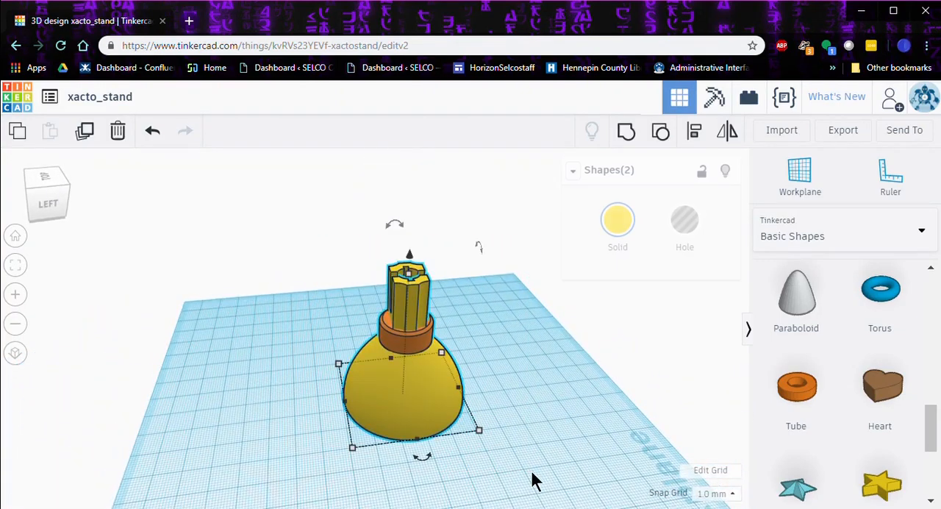
pyautogui.click(626, 133)
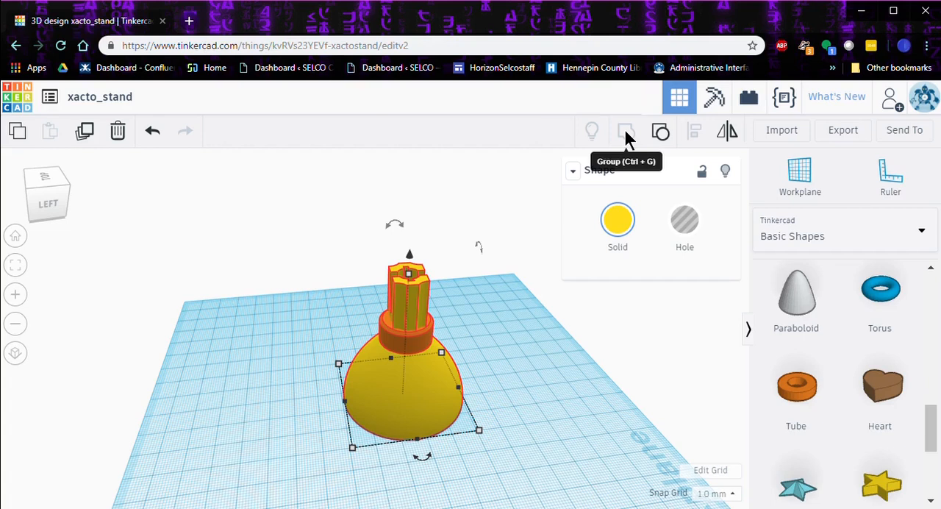
pyautogui.click(634, 228)
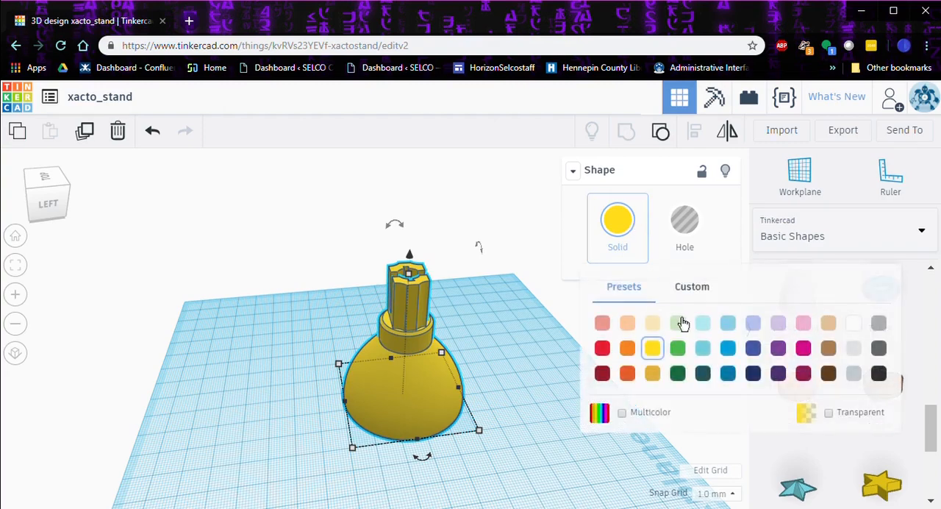
pyautogui.click(853, 318)
pyautogui.click(528, 410)
pyautogui.moveTo(527, 410); pyautogui.dragTo(651, 380, button='right')
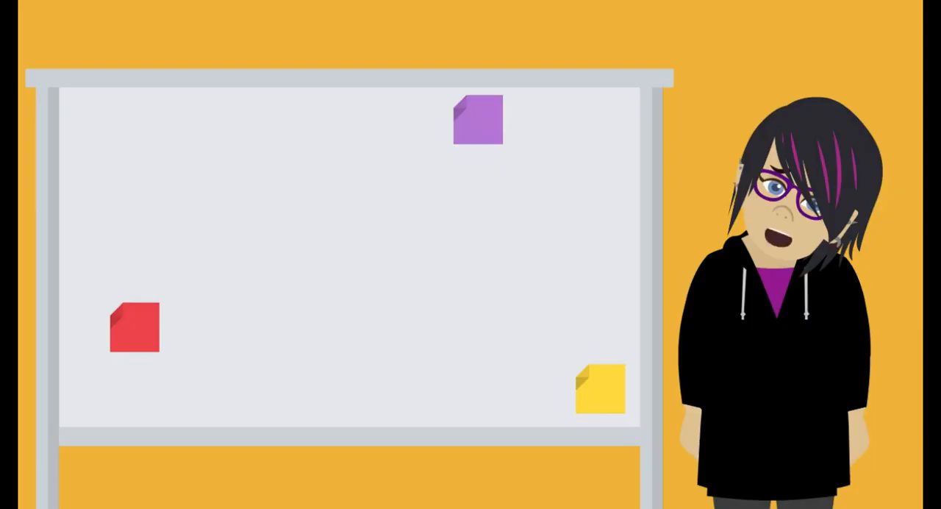